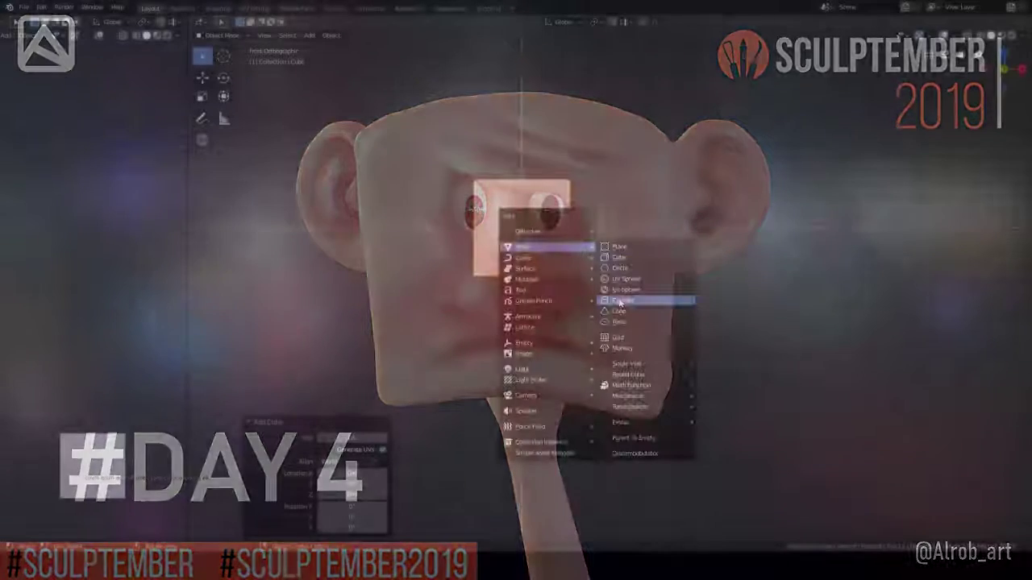
# Add a cylinder under the cube and scale it into a thin, tall neck
pyautogui.click(620, 302)
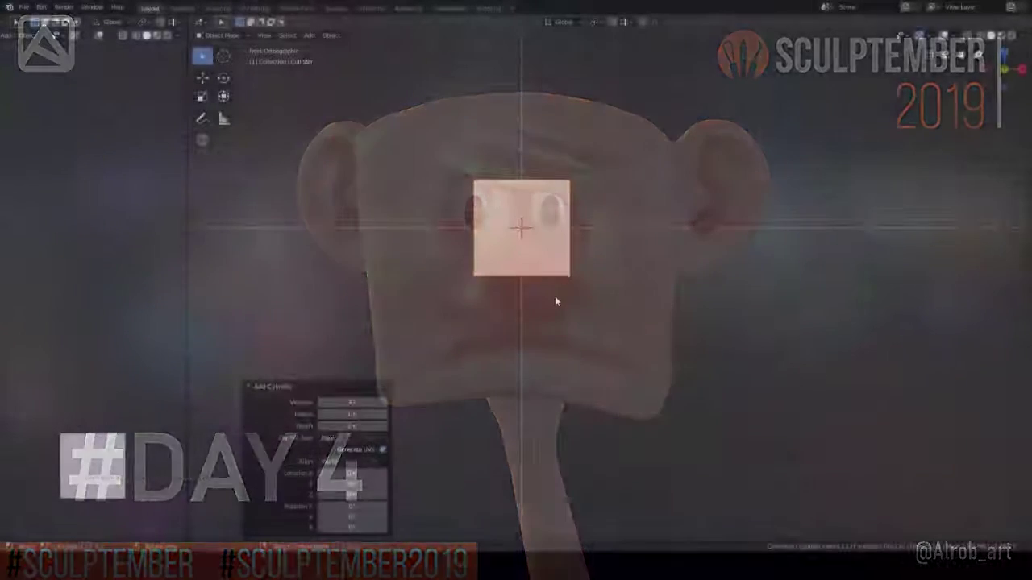
pyautogui.press('g')
pyautogui.press('z')
pyautogui.press('s')
pyautogui.click(534, 322)
pyautogui.press('s')
pyautogui.press('z')
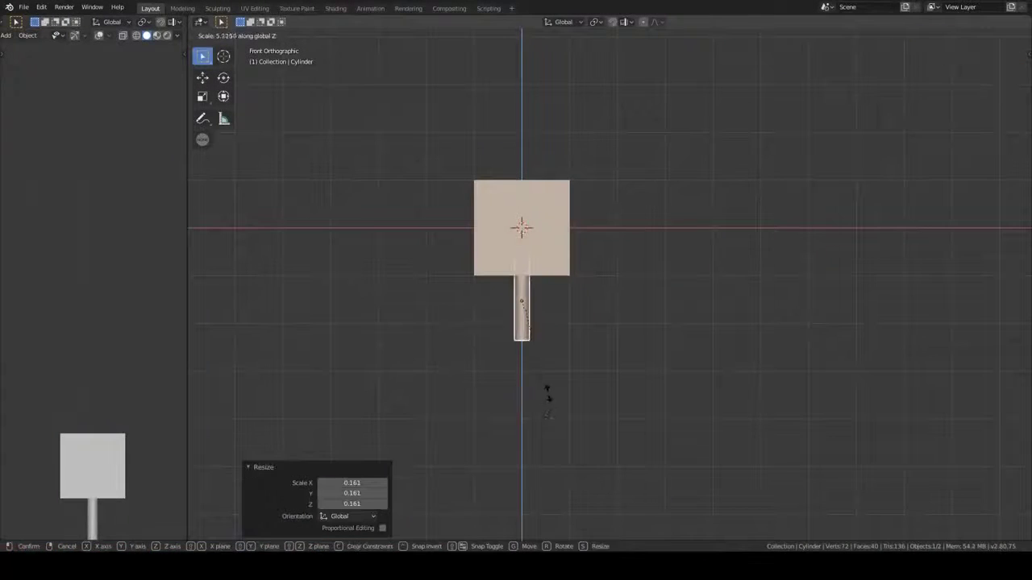
pyautogui.click(548, 391)
# Add a Round Cube and move it beside the head as an ear-sized sphere
pyautogui.hotkey('shift', 'a')
pyautogui.click(629, 361)
pyautogui.press('g')
pyautogui.click(655, 274)
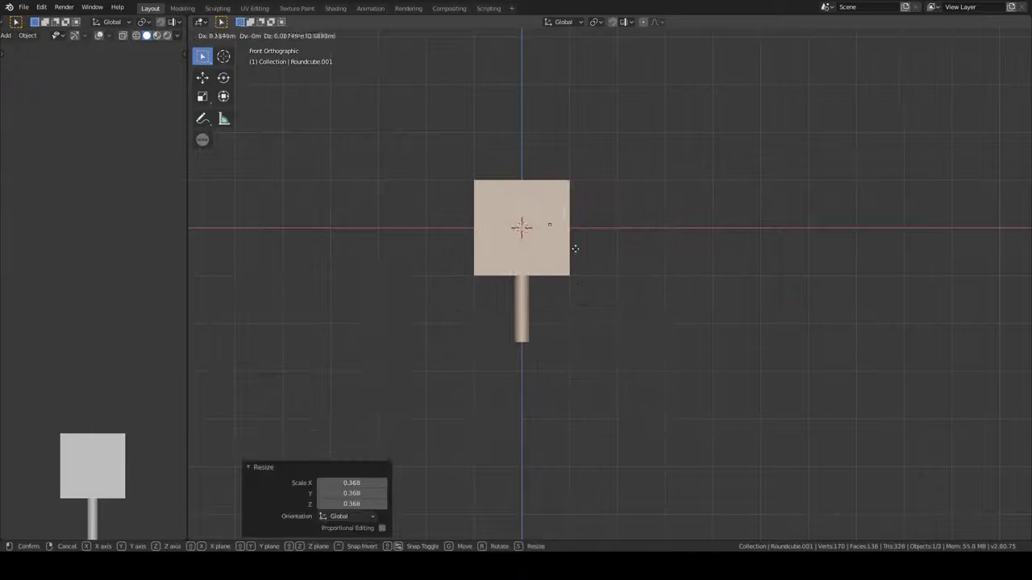
pyautogui.moveTo(656, 275)
pyautogui.mouseDown(button='middle')
pyautogui.moveTo(531, 242)
pyautogui.moveTo(511, 190)
pyautogui.mouseUp(button='middle')
# Give the ear sphere a Mirror modifier with Cube as the mirror object
pyautogui.press('n')
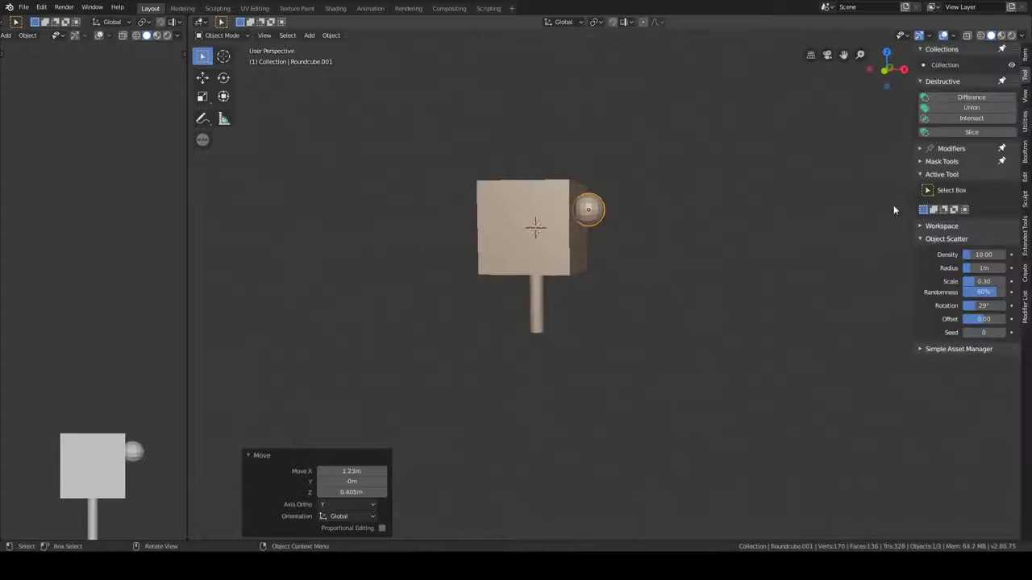
pyautogui.click(951, 148)
pyautogui.click(997, 167)
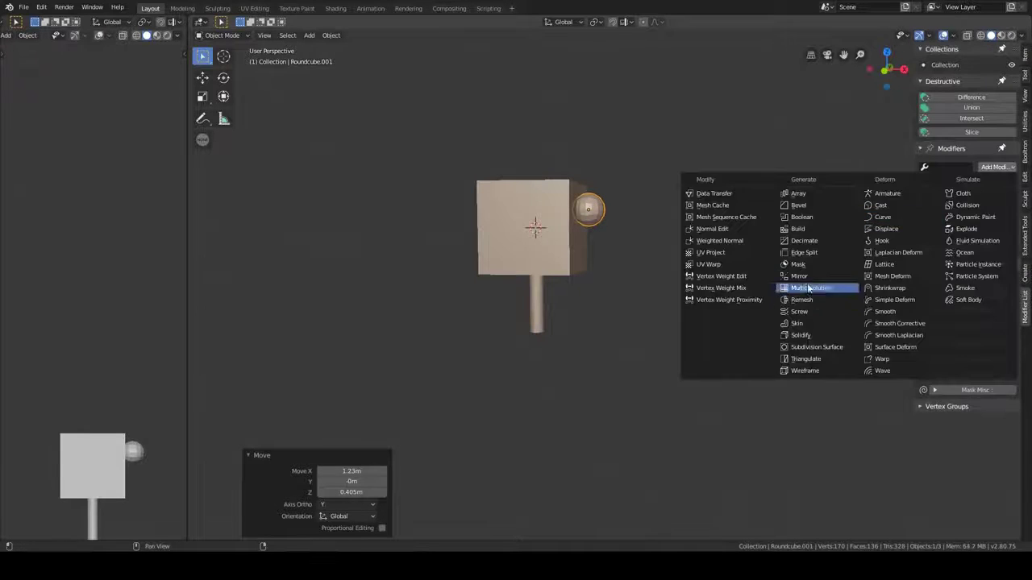
pyautogui.click(774, 223)
pyautogui.click(1008, 358)
pyautogui.click(553, 262)
# Subdivide the head cube's mesh in Edit Mode, then switch it to Sculpt Mode
pyautogui.click(552, 262)
pyautogui.press('Tab')
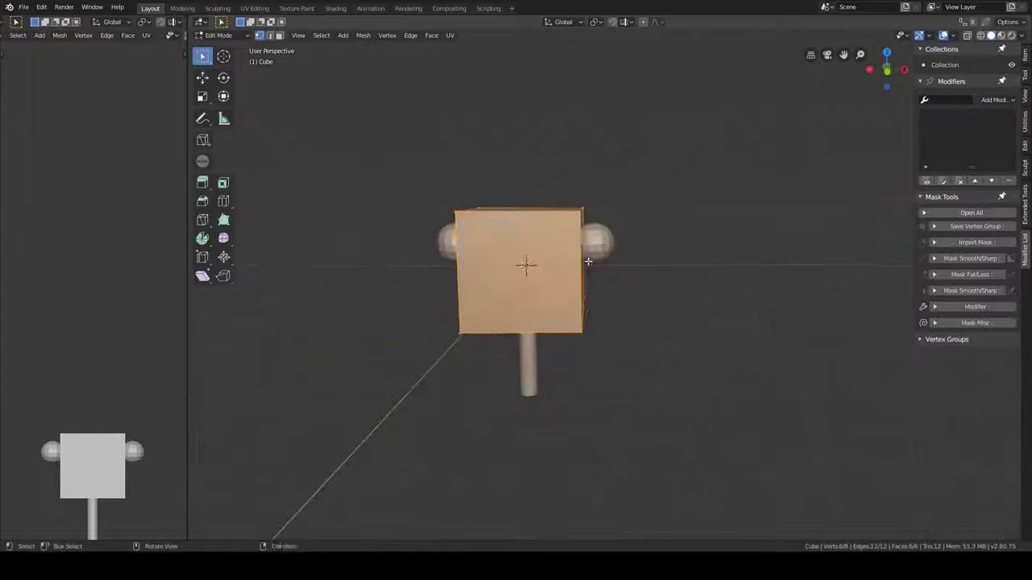
pyautogui.moveTo(552, 262); pyautogui.dragTo(548, 308, button='middle')
pyautogui.rightClick(548, 308)
pyautogui.click(548, 308)
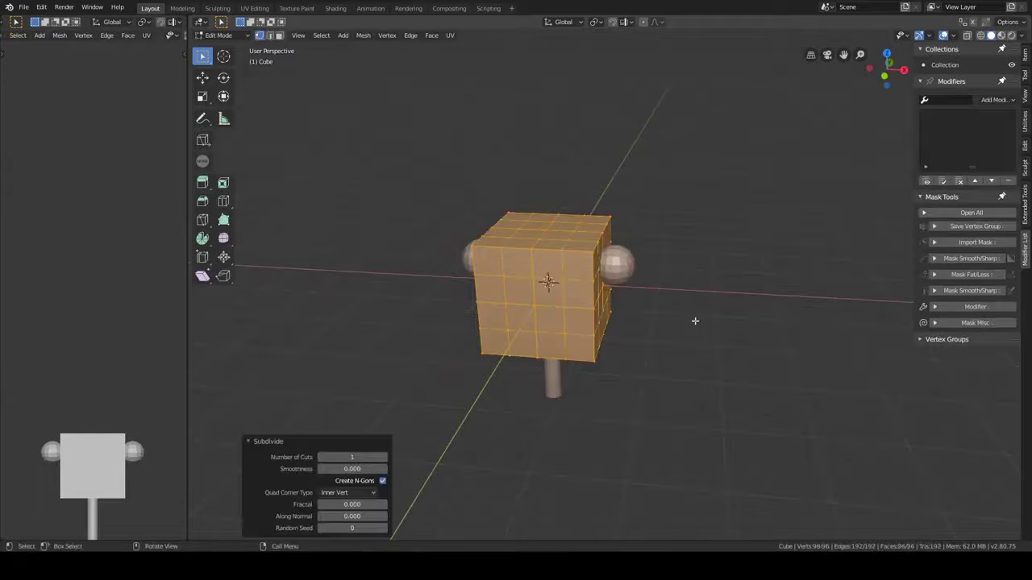
pyautogui.press('Tab')
pyautogui.hotkey('ctrl', 'Tab')
# From a front view, remesh the cube into dense sculptable geometry
pyautogui.click(604, 268)
pyautogui.moveTo(603, 267)
pyautogui.mouseDown(button='middle')
pyautogui.moveTo(586, 272)
pyautogui.moveTo(609, 287)
pyautogui.mouseUp(button='middle')
pyautogui.press('KP_1')
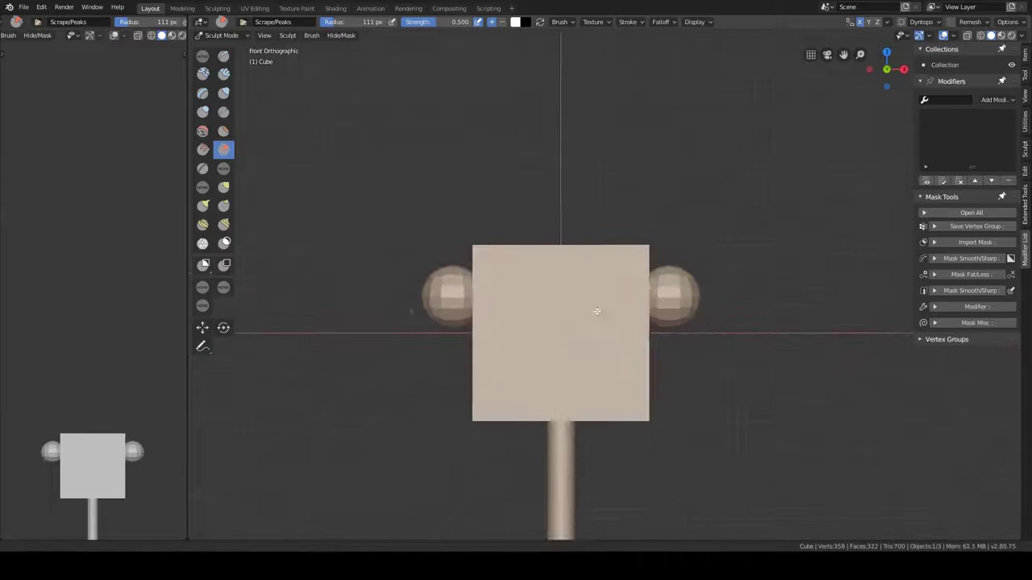
pyautogui.click(972, 22)
pyautogui.click(957, 89)
pyautogui.moveTo(615, 301)
pyautogui.mouseDown(button='middle')
pyautogui.moveTo(610, 334)
pyautogui.moveTo(587, 317)
pyautogui.moveTo(541, 239)
pyautogui.moveTo(620, 259)
pyautogui.mouseUp(button='middle')
# Build up the nose, brow ridges and cheek folds with the Clay Strips brush
pyautogui.hotkey('shift', 'space')
pyautogui.press('2')
pyautogui.click(972, 22)
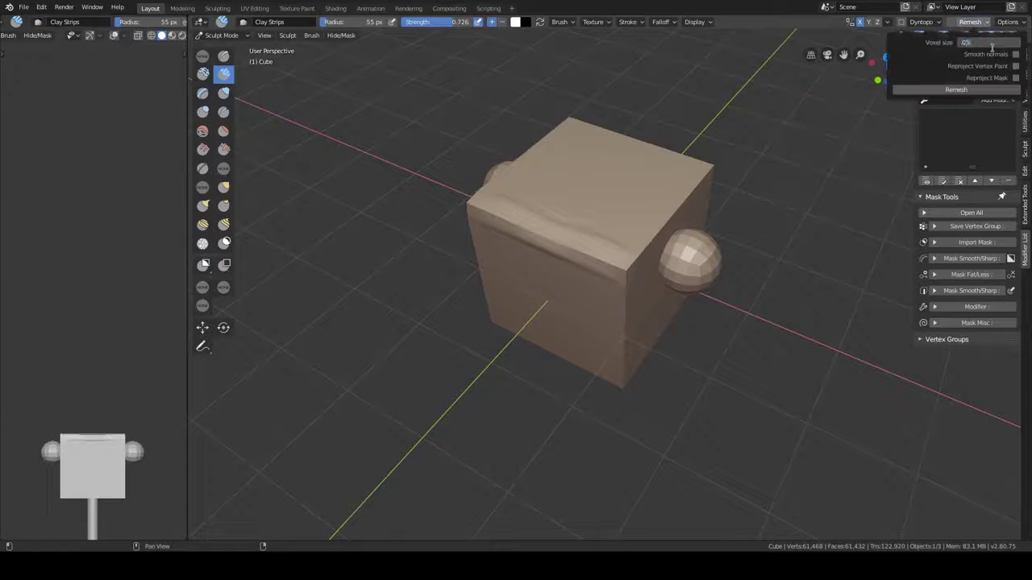
pyautogui.rightClick(535, 295)
pyautogui.moveTo(534, 295); pyautogui.dragTo(569, 242, button='middle')
pyautogui.moveTo(661, 236)
pyautogui.mouseDown(button='middle')
pyautogui.moveTo(577, 397)
pyautogui.moveTo(633, 357)
pyautogui.mouseUp(button='middle')
pyautogui.click(561, 23)
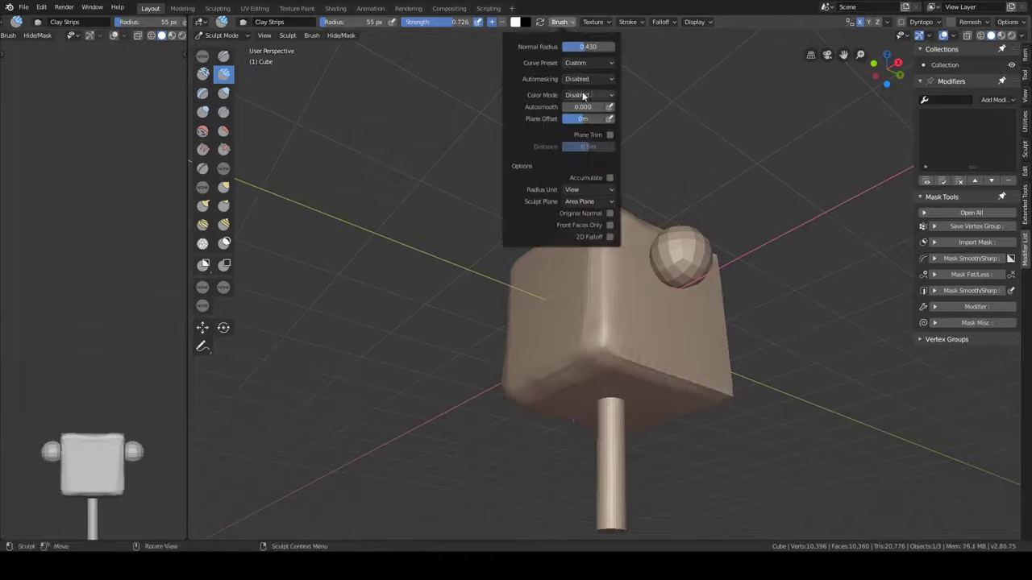
pyautogui.moveTo(611, 113)
pyautogui.mouseDown(button='middle')
pyautogui.moveTo(574, 377)
pyautogui.moveTo(525, 341)
pyautogui.moveTo(715, 409)
pyautogui.moveTo(580, 323)
pyautogui.moveTo(532, 339)
pyautogui.moveTo(522, 421)
pyautogui.moveTo(499, 328)
pyautogui.moveTo(551, 346)
pyautogui.moveTo(472, 276)
pyautogui.moveTo(451, 290)
pyautogui.moveTo(484, 306)
pyautogui.moveTo(488, 323)
pyautogui.moveTo(473, 323)
pyautogui.moveTo(496, 306)
pyautogui.moveTo(512, 332)
pyautogui.moveTo(556, 290)
pyautogui.moveTo(548, 282)
pyautogui.moveTo(574, 204)
pyautogui.mouseUp(button='middle')
pyautogui.scroll(2, 549, 298)
pyautogui.moveTo(548, 323)
pyautogui.mouseDown(button='middle')
pyautogui.moveTo(565, 319)
pyautogui.moveTo(557, 330)
pyautogui.moveTo(572, 319)
pyautogui.mouseUp(button='middle')
pyautogui.moveTo(580, 355); pyautogui.dragTo(596, 364, button='middle')
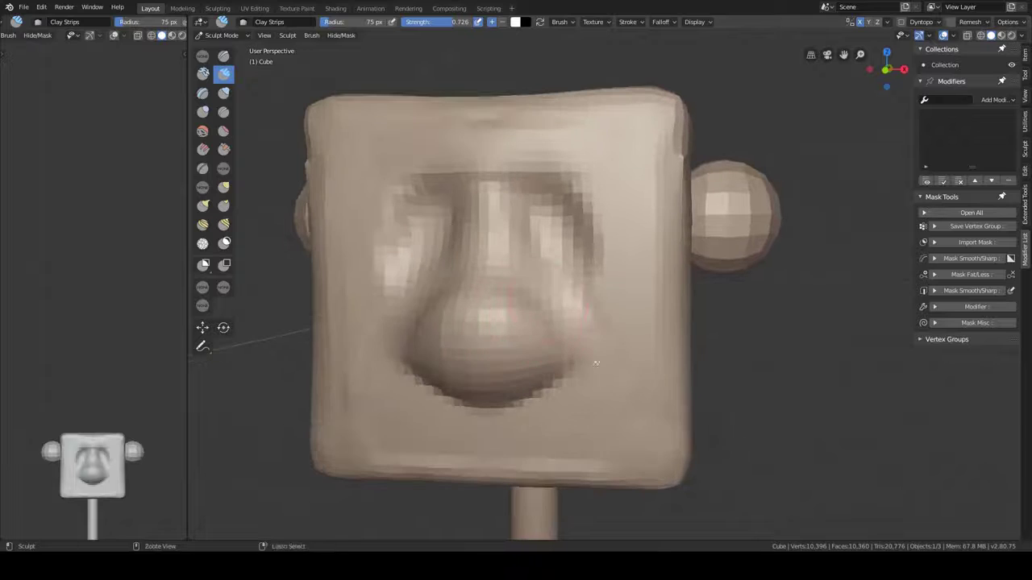
pyautogui.moveTo(587, 300)
pyautogui.mouseDown(button='middle')
pyautogui.moveTo(638, 204)
pyautogui.moveTo(542, 394)
pyautogui.moveTo(528, 371)
pyautogui.moveTo(488, 363)
pyautogui.moveTo(647, 209)
pyautogui.moveTo(565, 286)
pyautogui.moveTo(430, 295)
pyautogui.moveTo(463, 214)
pyautogui.moveTo(494, 318)
pyautogui.mouseUp(button='middle')
# Pull the nose out into a bulb with the Grab brush, ending in front view
pyautogui.press('g')
pyautogui.press('q')
pyautogui.click(493, 318)
pyautogui.moveTo(445, 249)
pyautogui.mouseDown(button='middle')
pyautogui.moveTo(530, 69)
pyautogui.moveTo(458, 211)
pyautogui.moveTo(518, 227)
pyautogui.mouseUp(button='middle')
pyautogui.click(525, 22)
pyautogui.moveTo(530, 264)
pyautogui.mouseDown(button='middle')
pyautogui.moveTo(454, 369)
pyautogui.moveTo(489, 315)
pyautogui.moveTo(592, 279)
pyautogui.moveTo(525, 411)
pyautogui.moveTo(569, 231)
pyautogui.moveTo(437, 208)
pyautogui.mouseUp(button='middle')
pyautogui.press('KP_1')
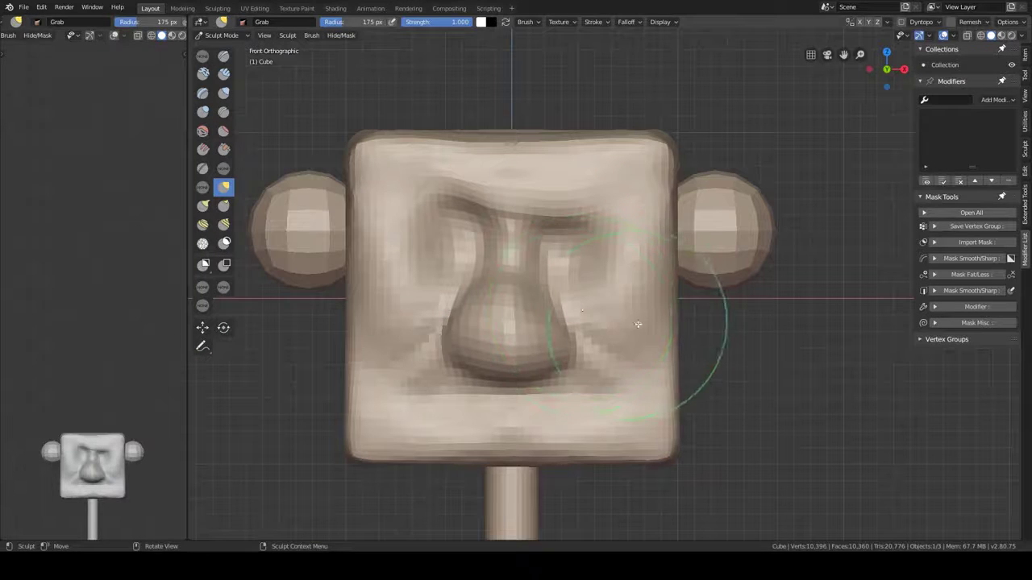
# In Object Mode, apply all modifiers to the ears and set origin to geometry
pyautogui.hotkey('ctrl', 'Tab')
pyautogui.press('q')
pyautogui.click(658, 363)
pyautogui.press('q')
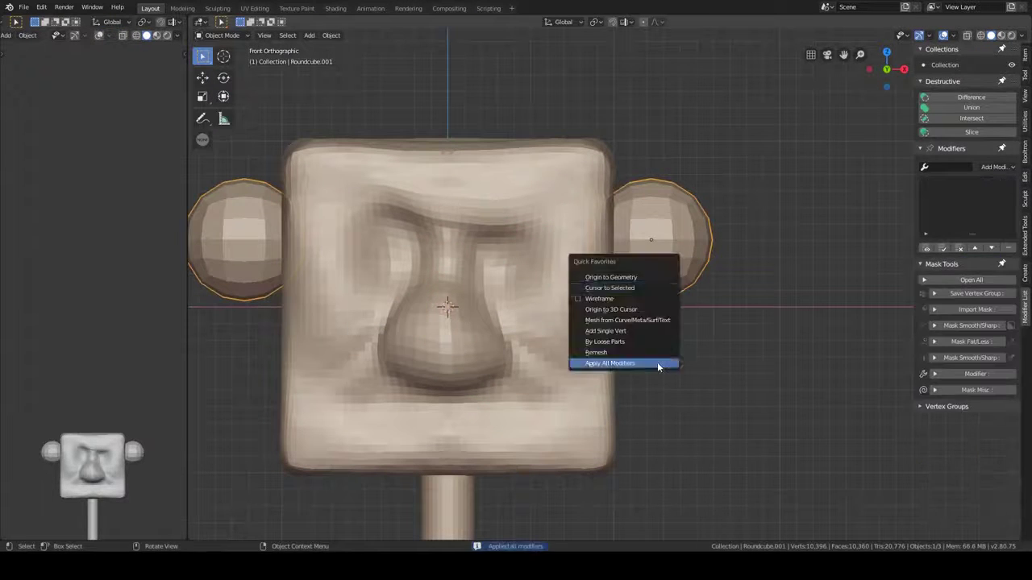
pyautogui.click(643, 278)
# Put the ear object into Sculpt Mode and frame the right ear
pyautogui.hotkey('ctrl', 'Tab')
pyautogui.click(649, 306)
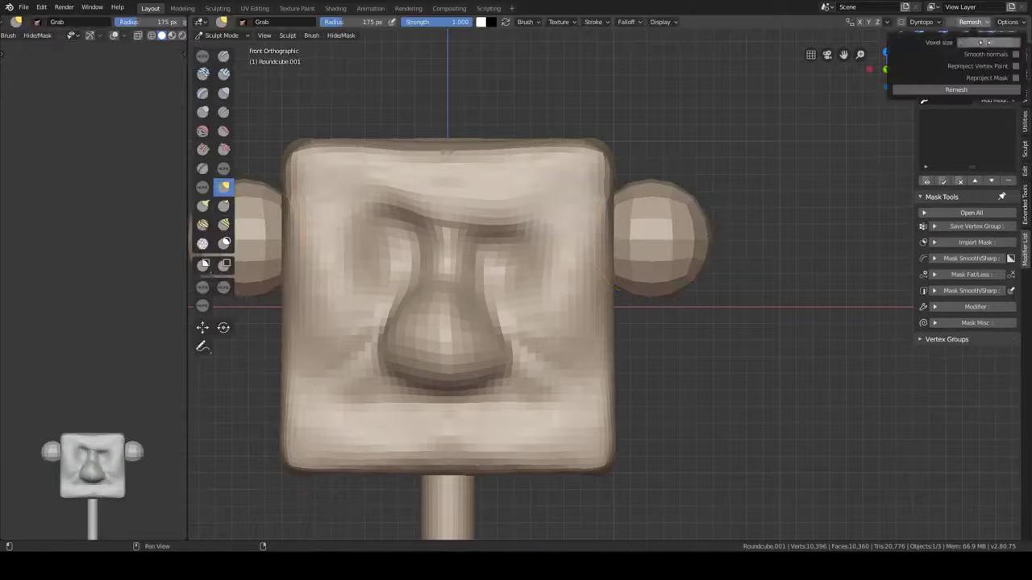
pyautogui.moveTo(669, 242); pyautogui.dragTo(598, 305, button='middle')
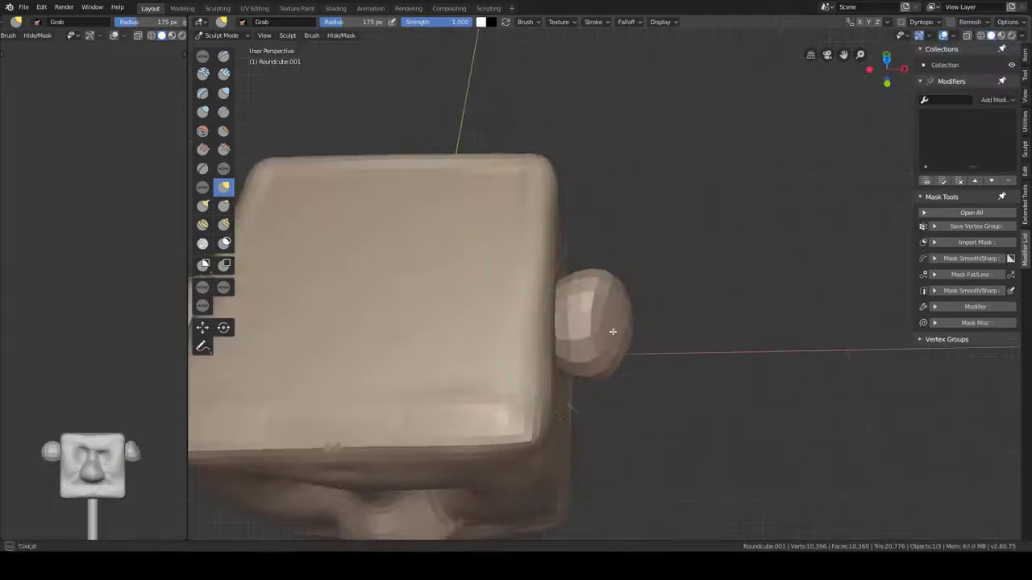
pyautogui.rightClick(598, 304)
pyautogui.click(587, 306)
pyautogui.press('Home')
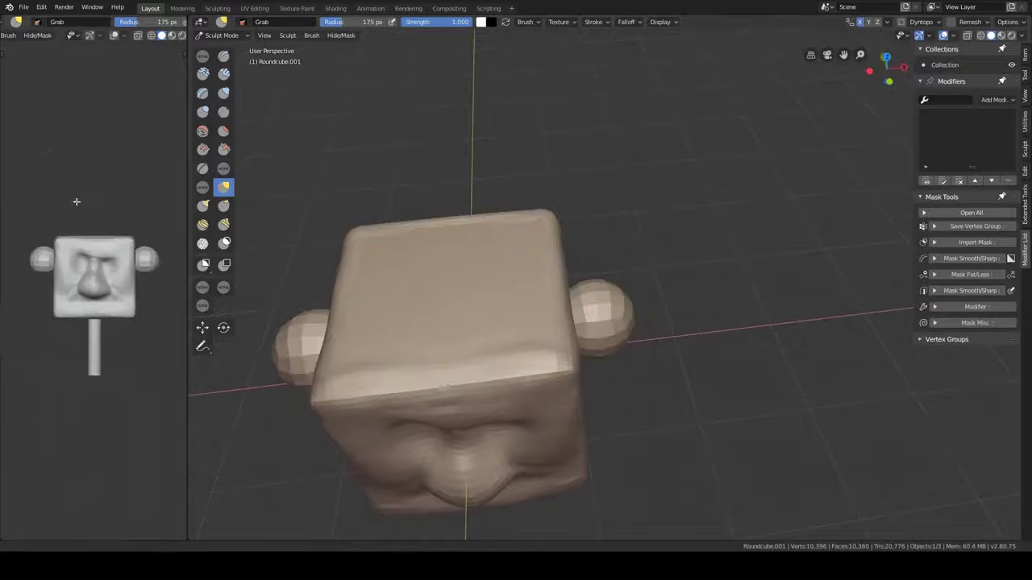
pyautogui.moveTo(640, 357); pyautogui.dragTo(610, 334, button='middle')
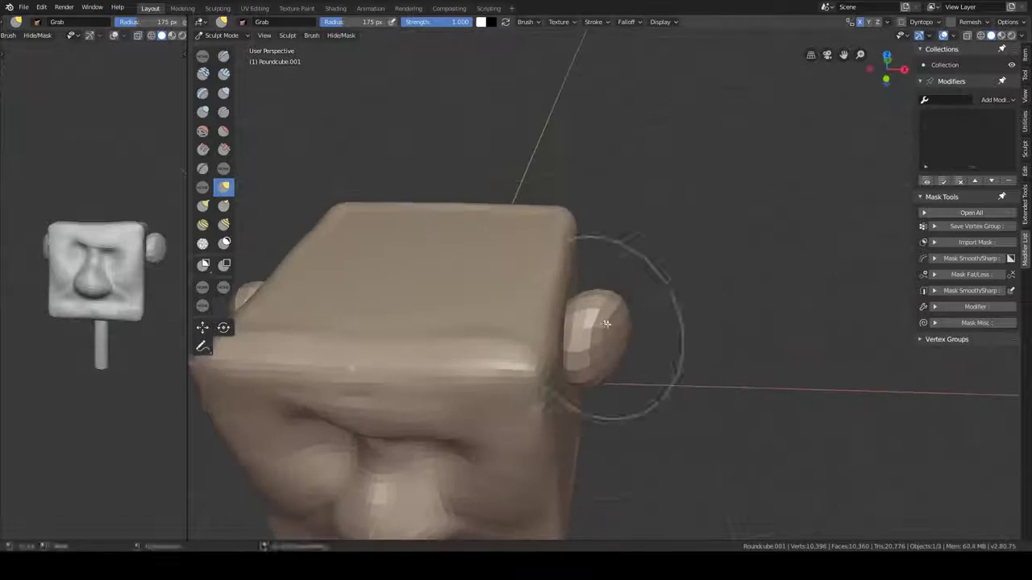
pyautogui.scroll(2, 640, 298)
pyautogui.moveTo(641, 299)
pyautogui.mouseDown(button='middle')
pyautogui.moveTo(616, 321)
pyautogui.moveTo(612, 373)
pyautogui.moveTo(657, 341)
pyautogui.moveTo(675, 258)
pyautogui.mouseUp(button='middle')
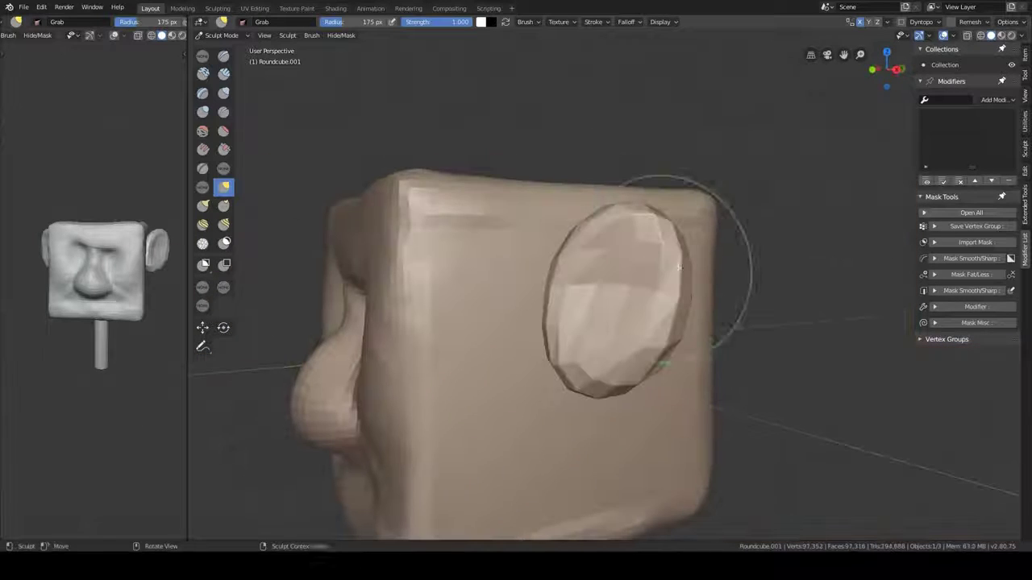
# Enable X symmetry and flatten the ears into ovals at brush strength 0.721
pyautogui.click(971, 22)
pyautogui.press('q')
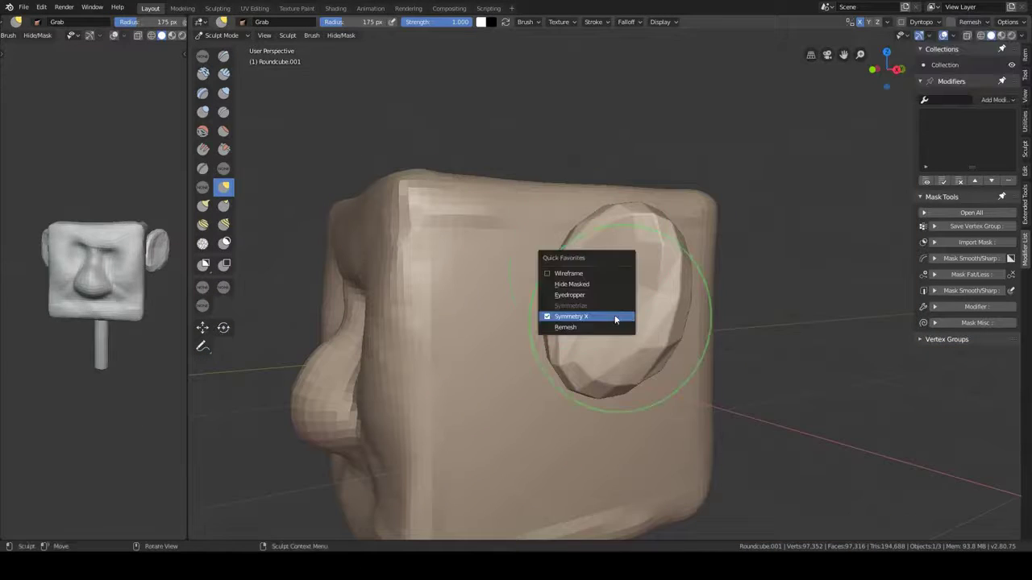
pyautogui.click(617, 315)
pyautogui.moveTo(617, 323)
pyautogui.mouseDown(button='middle')
pyautogui.moveTo(597, 279)
pyautogui.moveTo(619, 242)
pyautogui.moveTo(624, 367)
pyautogui.moveTo(638, 277)
pyautogui.moveTo(690, 379)
pyautogui.moveTo(686, 234)
pyautogui.moveTo(587, 351)
pyautogui.mouseUp(button='middle')
pyautogui.hotkey('shift', 'f')
pyautogui.click(598, 279)
pyautogui.press('1')
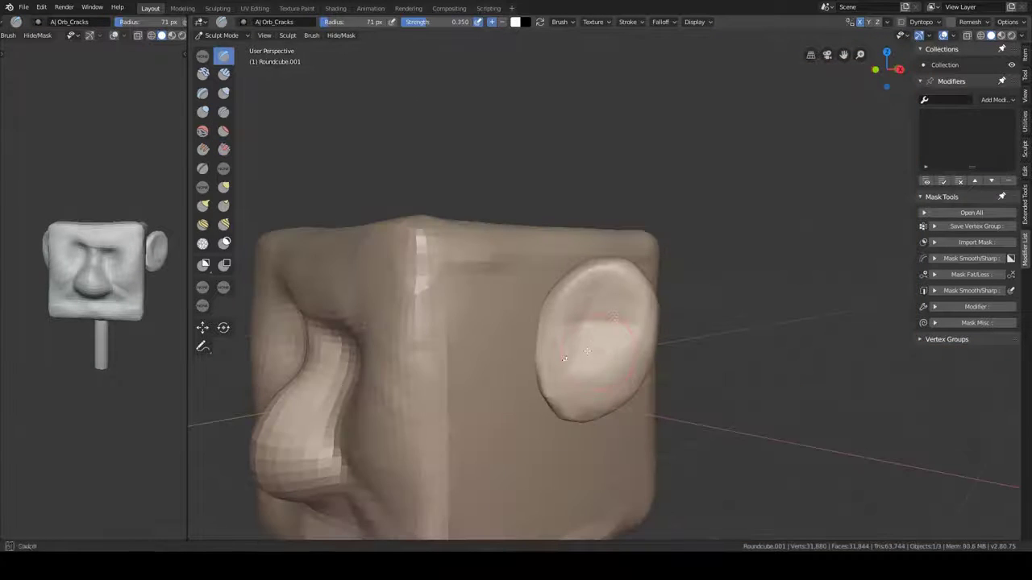
# Sculpt curled rims and inner hollows into the ears with Space-stroke Orb_Cracks, SculptDraw and Grab
pyautogui.click(671, 27)
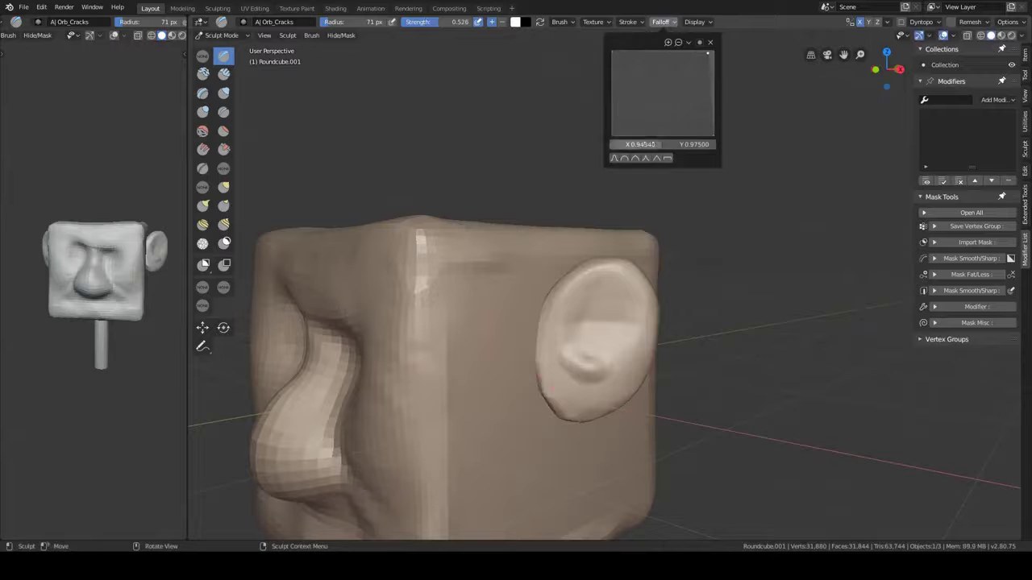
pyautogui.moveTo(591, 366)
pyautogui.mouseDown(button='middle')
pyautogui.moveTo(587, 385)
pyautogui.moveTo(596, 323)
pyautogui.moveTo(571, 295)
pyautogui.mouseUp(button='middle')
pyautogui.press('e')
pyautogui.click(586, 384)
pyautogui.press('x')
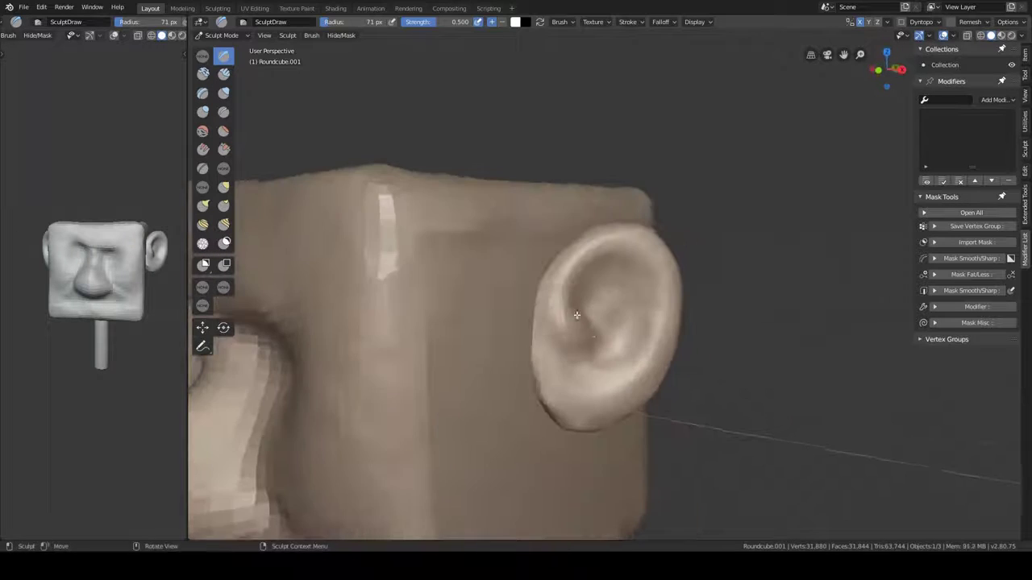
pyautogui.press('g')
pyautogui.moveTo(571, 419)
pyautogui.mouseDown(button='middle')
pyautogui.moveTo(543, 427)
pyautogui.moveTo(603, 392)
pyautogui.mouseUp(button='middle')
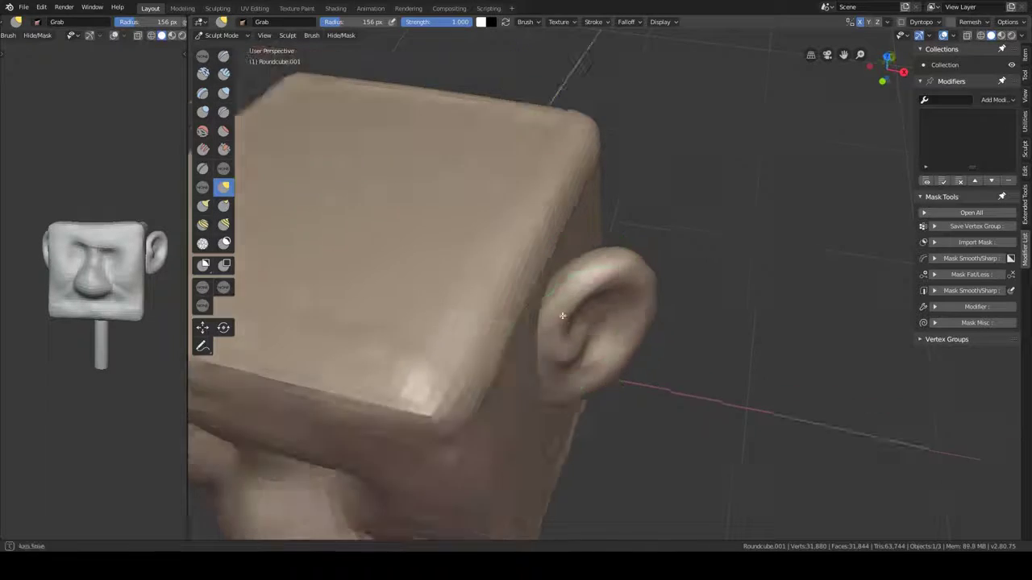
pyautogui.moveTo(573, 300)
pyautogui.mouseDown(button='middle')
pyautogui.moveTo(597, 363)
pyautogui.moveTo(686, 248)
pyautogui.moveTo(707, 332)
pyautogui.mouseUp(button='middle')
pyautogui.scroll(-3, 597, 363)
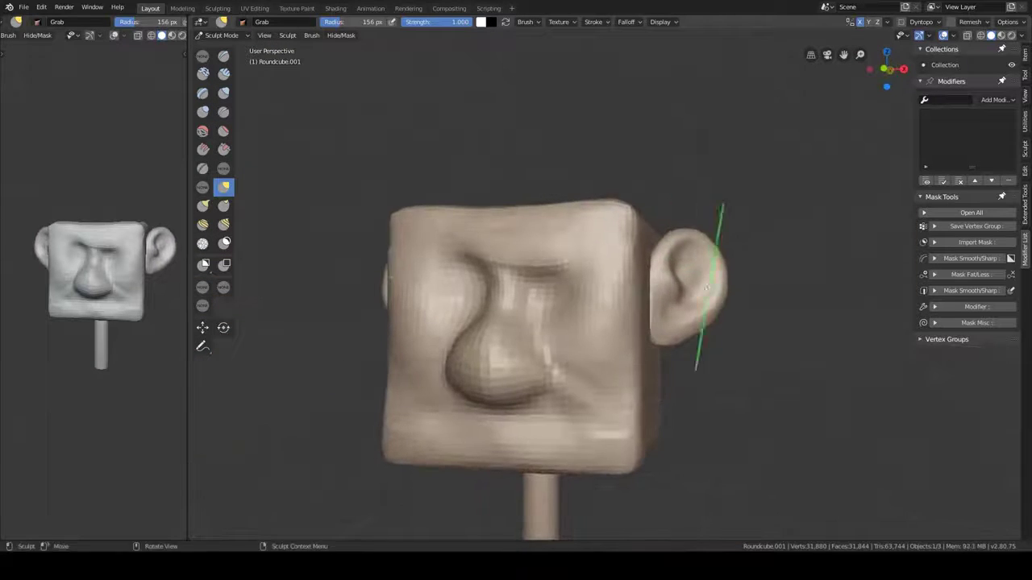
# Remesh the head cube at finer detail and return to Object Mode
pyautogui.hotkey('ctrl', 'z')
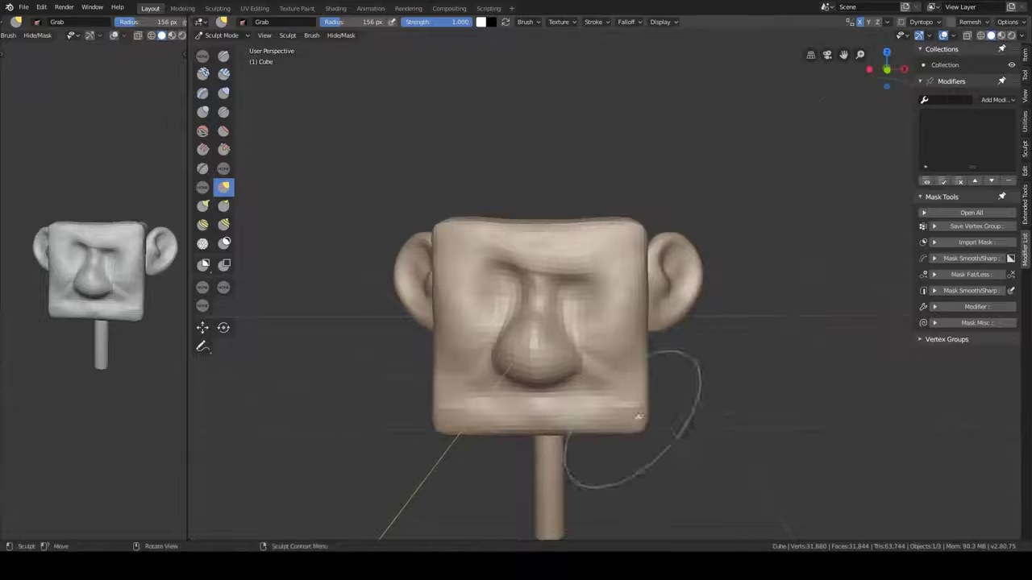
pyautogui.click(970, 22)
pyautogui.click(972, 44)
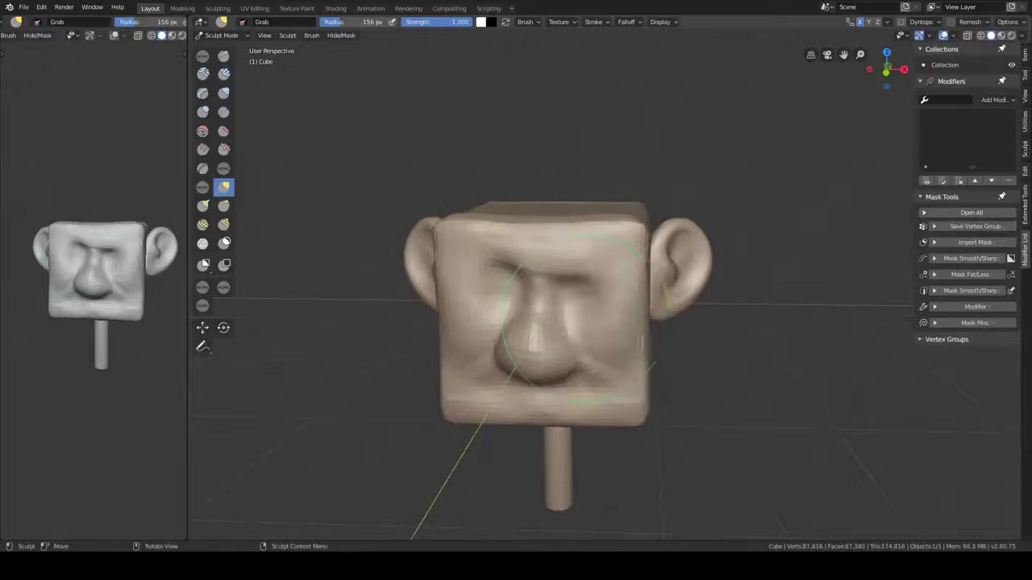
pyautogui.scroll(3, 508, 347)
pyautogui.moveTo(622, 299); pyautogui.dragTo(679, 376, button='middle')
pyautogui.hotkey('ctrl', 'Tab')
# Append the eye model from the Models asset category into the scene
pyautogui.click(588, 338)
pyautogui.hotkey('shift', 'a')
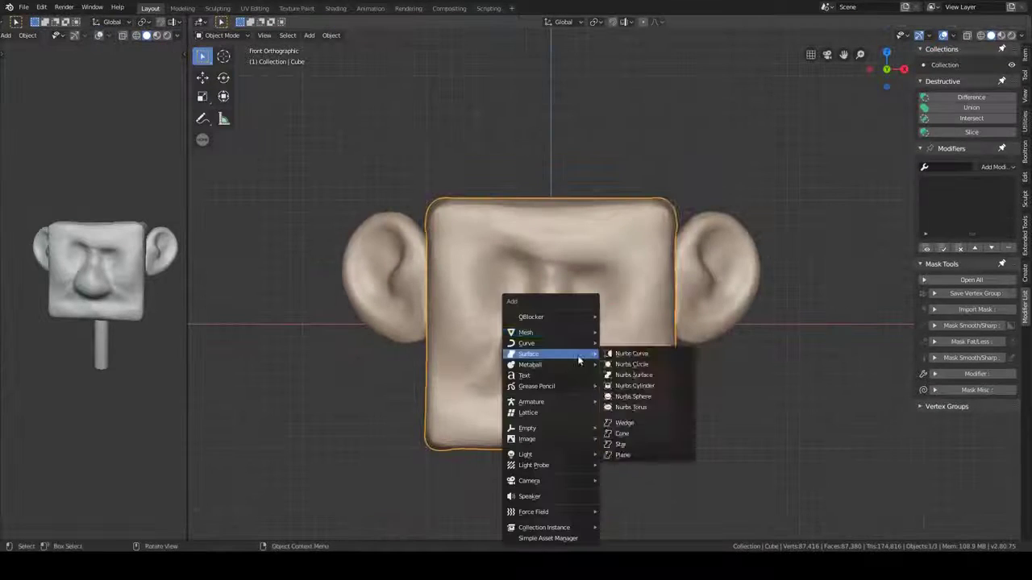
pyautogui.click(1024, 74)
pyautogui.click(952, 326)
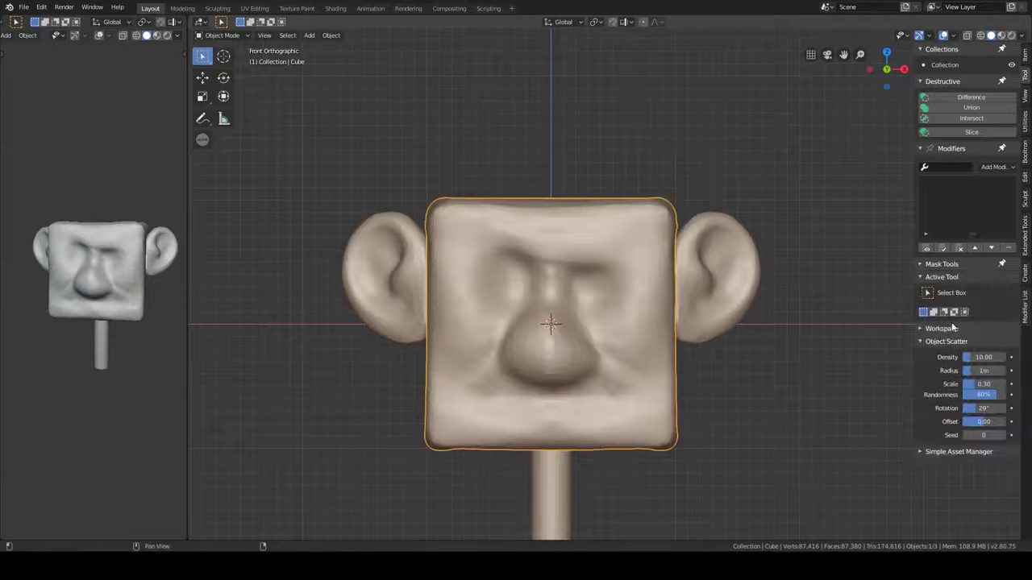
pyautogui.click(956, 466)
pyautogui.click(979, 428)
pyautogui.click(964, 502)
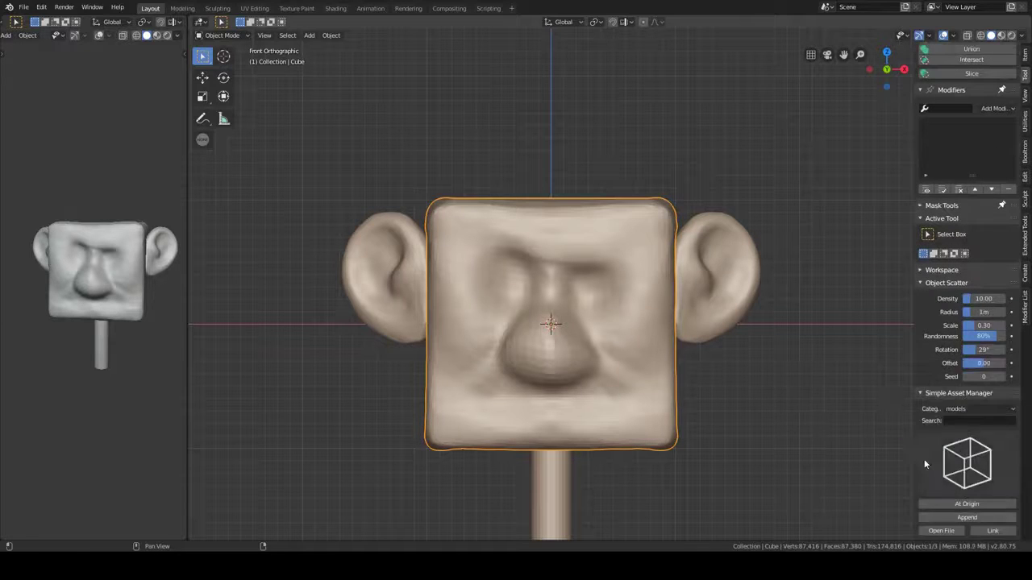
# Shrink the eyeballs and push them back into the face from front view
pyautogui.moveTo(705, 381); pyautogui.dragTo(664, 369, button='middle')
pyautogui.press('g')
pyautogui.press('y')
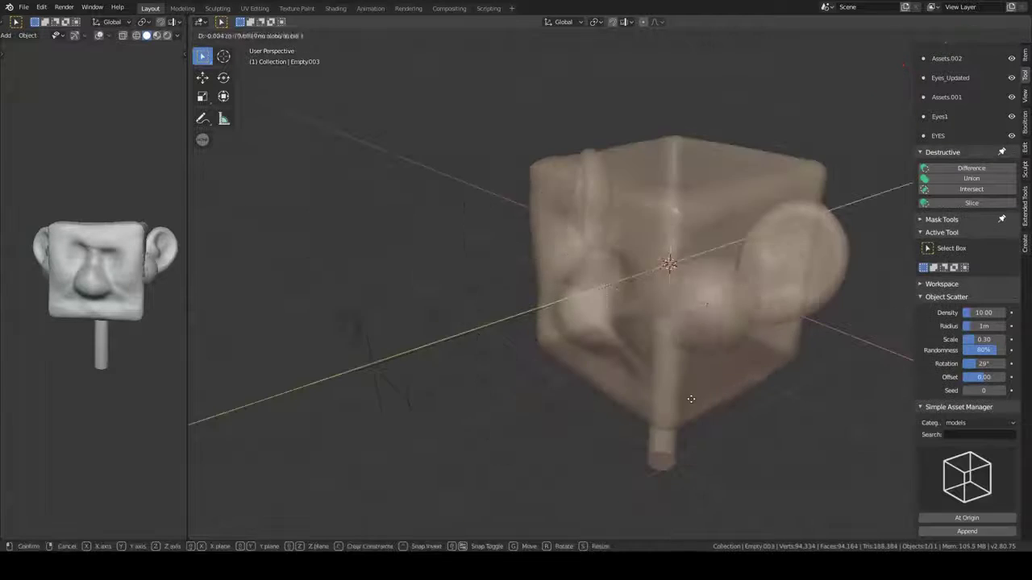
pyautogui.click(673, 371)
pyautogui.press('s')
pyautogui.press('KP_1')
pyautogui.click(597, 363)
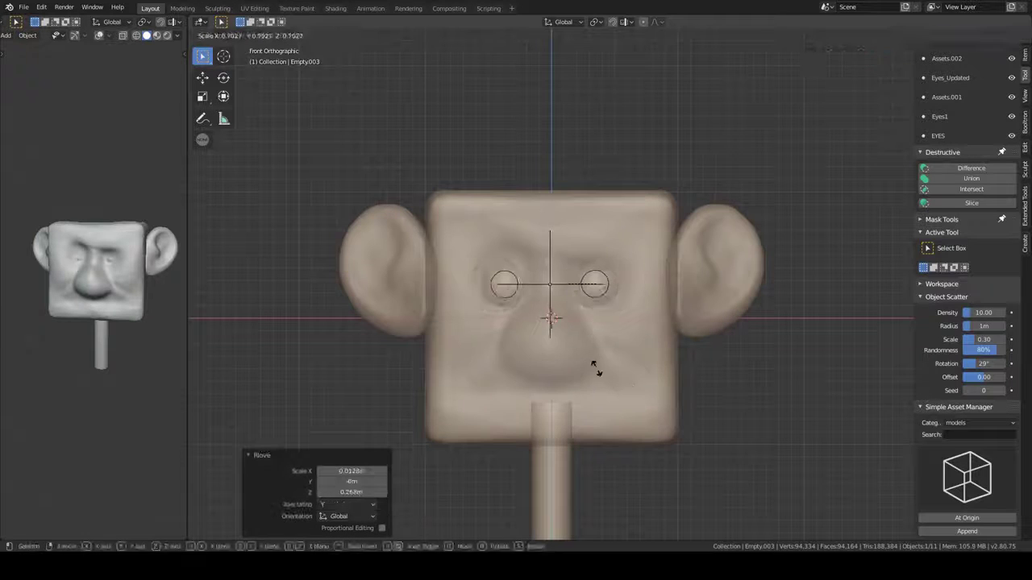
pyautogui.moveTo(596, 363)
pyautogui.mouseDown(button='middle')
pyautogui.moveTo(554, 368)
pyautogui.moveTo(598, 328)
pyautogui.moveTo(588, 324)
pyautogui.moveTo(589, 384)
pyautogui.moveTo(602, 308)
pyautogui.mouseUp(button='middle')
# Fine-tune the eyes' Y depth and size in the sockets, then select the head
pyautogui.press('g')
pyautogui.press('y')
pyautogui.click(594, 327)
pyautogui.press('KP_1')
pyautogui.press('s')
pyautogui.click(634, 357)
pyautogui.press('g')
pyautogui.press('y')
pyautogui.click(590, 370)
pyautogui.click(601, 309)
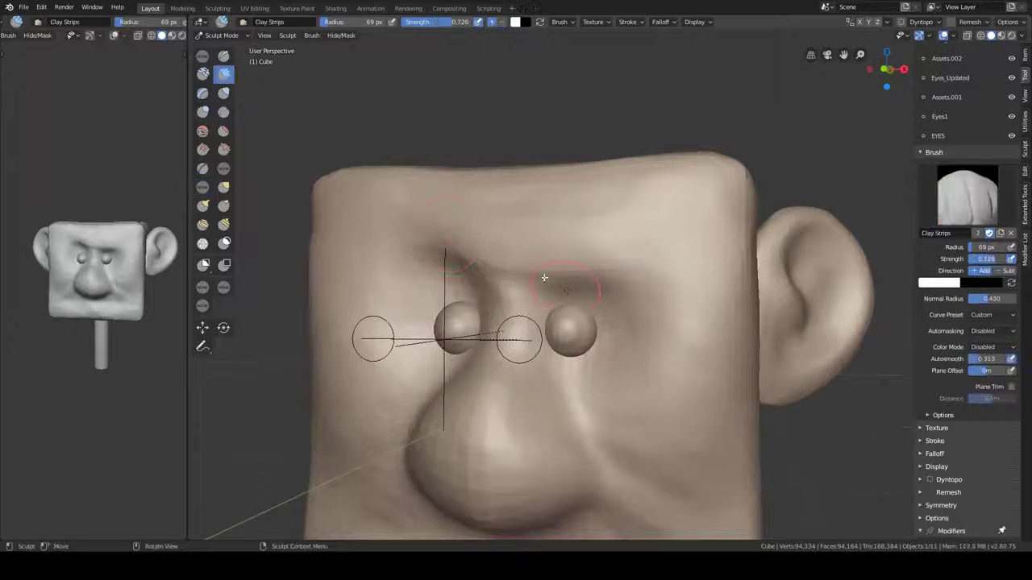
# Build a heavy clay brow ridge across the top of the eyes
pyautogui.moveTo(544, 278)
pyautogui.mouseDown()
pyautogui.moveTo(545, 225)
pyautogui.moveTo(629, 242)
pyautogui.mouseUp()
pyautogui.moveTo(628, 242)
pyautogui.mouseDown(button='middle')
pyautogui.moveTo(477, 355)
pyautogui.moveTo(461, 323)
pyautogui.moveTo(541, 173)
pyautogui.moveTo(461, 288)
pyautogui.moveTo(489, 188)
pyautogui.moveTo(554, 312)
pyautogui.mouseUp(button='middle')
pyautogui.moveTo(563, 364)
pyautogui.keyDown('ctrl'); pyautogui.mouseDown(button='middle')
pyautogui.moveTo(525, 299)
pyautogui.moveTo(565, 339)
pyautogui.moveTo(691, 403)
pyautogui.moveTo(722, 156)
pyautogui.mouseUp(button='middle'); pyautogui.keyUp('ctrl')
pyautogui.keyDown('ctrl'); pyautogui.moveTo(655, 376); pyautogui.dragTo(621, 341, button='middle'); pyautogui.keyUp('ctrl')
pyautogui.moveTo(704, 354)
pyautogui.mouseDown(button='middle')
pyautogui.moveTo(691, 321)
pyautogui.moveTo(645, 326)
pyautogui.moveTo(680, 361)
pyautogui.moveTo(691, 297)
pyautogui.moveTo(666, 276)
pyautogui.moveTo(641, 342)
pyautogui.moveTo(607, 348)
pyautogui.mouseUp(button='middle')
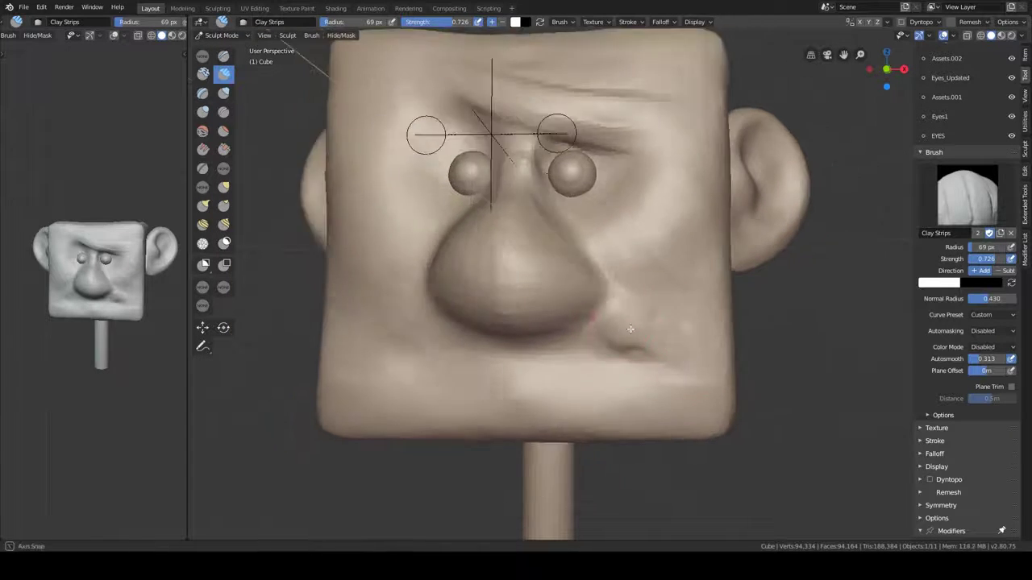
pyautogui.keyDown('ctrl'); pyautogui.moveTo(685, 359); pyautogui.dragTo(566, 298, button='middle'); pyautogui.keyUp('ctrl')
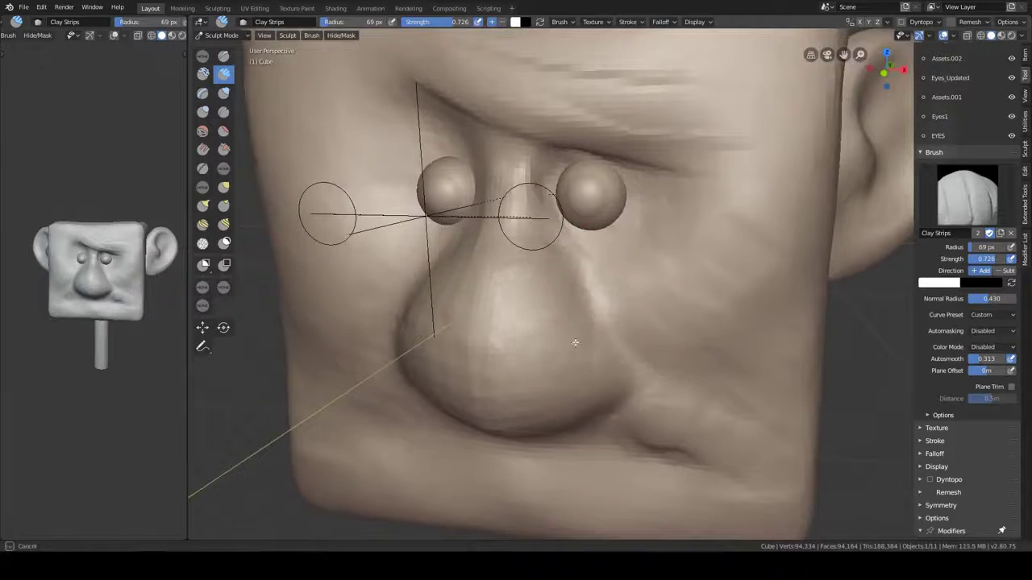
pyautogui.moveTo(575, 343)
pyautogui.keyDown('ctrl'); pyautogui.mouseDown(button='middle')
pyautogui.moveTo(607, 375)
pyautogui.moveTo(581, 354)
pyautogui.moveTo(486, 325)
pyautogui.moveTo(503, 297)
pyautogui.mouseUp(button='middle'); pyautogui.keyUp('ctrl')
# Carve flared nostrils and a frown crease around the nose with Clay Strips and Grab
pyautogui.hotkey('shift', 'space')
pyautogui.press('c')
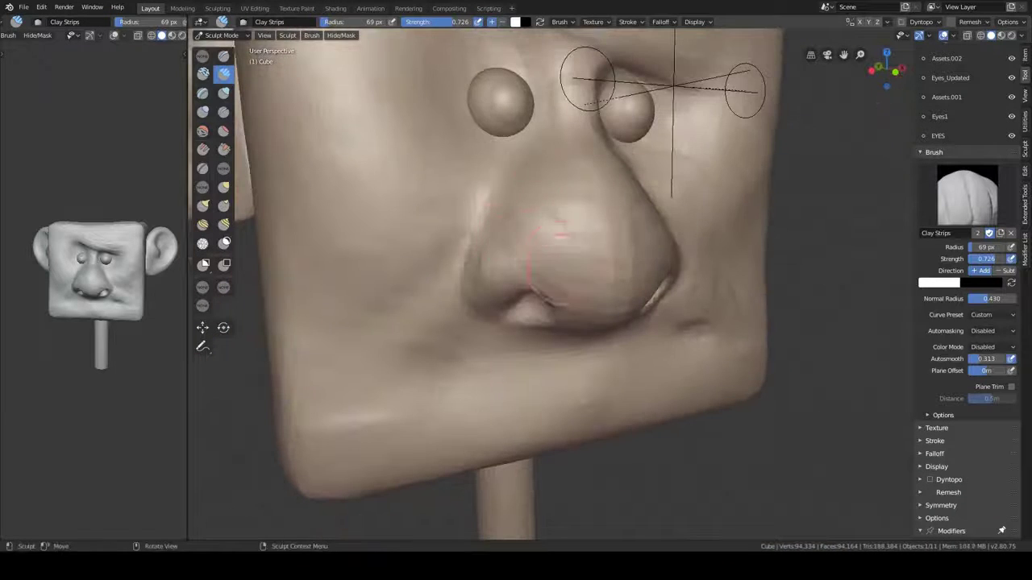
pyautogui.moveTo(552, 241)
pyautogui.mouseDown(button='middle')
pyautogui.moveTo(564, 207)
pyautogui.moveTo(542, 230)
pyautogui.moveTo(586, 276)
pyautogui.moveTo(566, 383)
pyautogui.moveTo(577, 355)
pyautogui.moveTo(535, 236)
pyautogui.moveTo(707, 332)
pyautogui.moveTo(669, 265)
pyautogui.moveTo(679, 265)
pyautogui.moveTo(601, 250)
pyautogui.moveTo(616, 274)
pyautogui.moveTo(633, 234)
pyautogui.moveTo(628, 336)
pyautogui.moveTo(484, 299)
pyautogui.mouseUp(button='middle')
pyautogui.press('g')
pyautogui.hotkey('shift', 'space')
pyautogui.press('2')
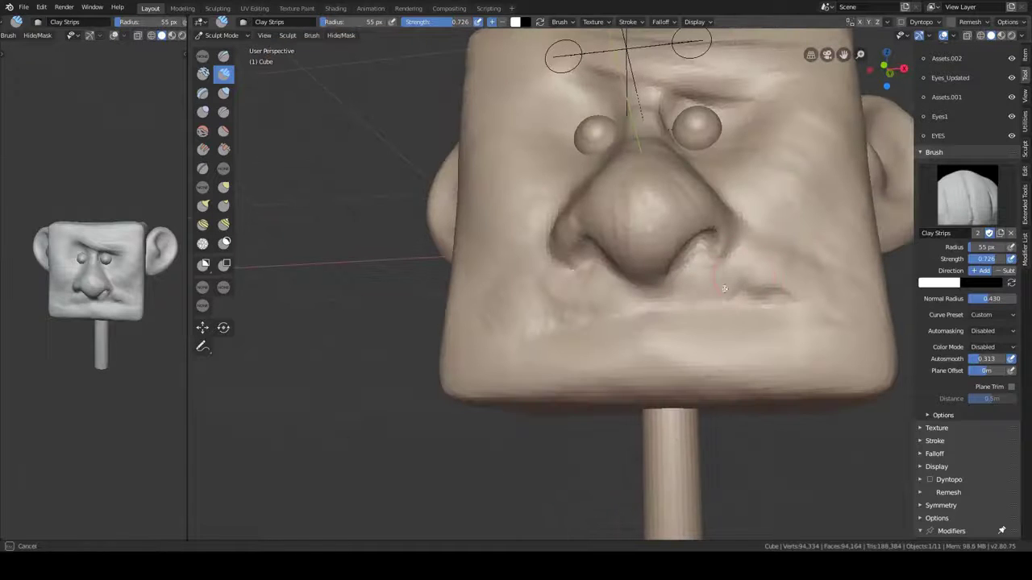
pyautogui.moveTo(724, 288)
pyautogui.mouseDown(button='middle')
pyautogui.moveTo(725, 452)
pyautogui.moveTo(697, 364)
pyautogui.moveTo(760, 369)
pyautogui.mouseUp(button='middle')
# Pull the head's edges and corners with a large Grab brush to break the cube silhouette
pyautogui.scroll(-3, 597, 326)
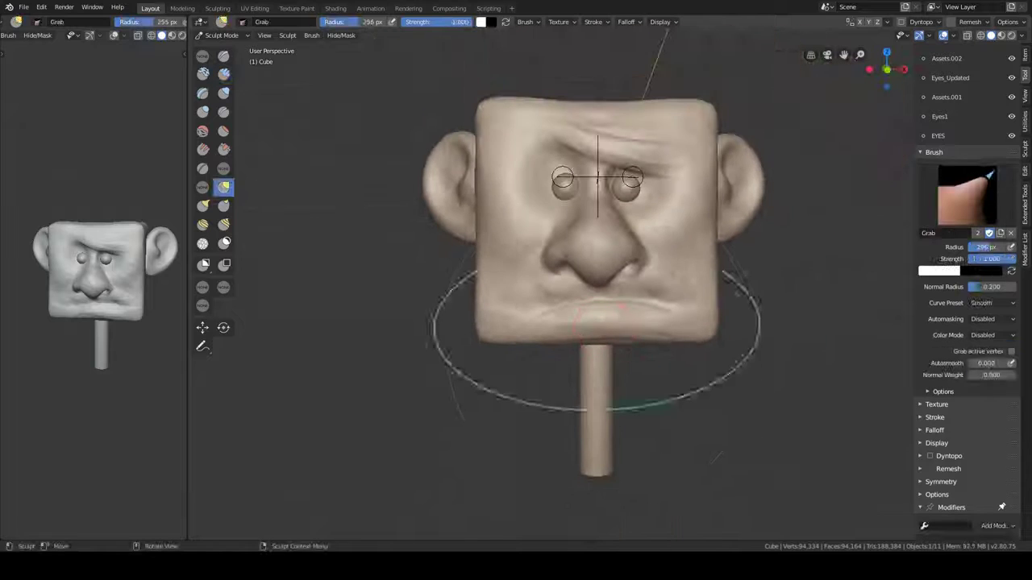
pyautogui.moveTo(593, 333); pyautogui.dragTo(582, 372, button='middle')
pyautogui.moveTo(647, 179); pyautogui.dragTo(590, 128, button='middle')
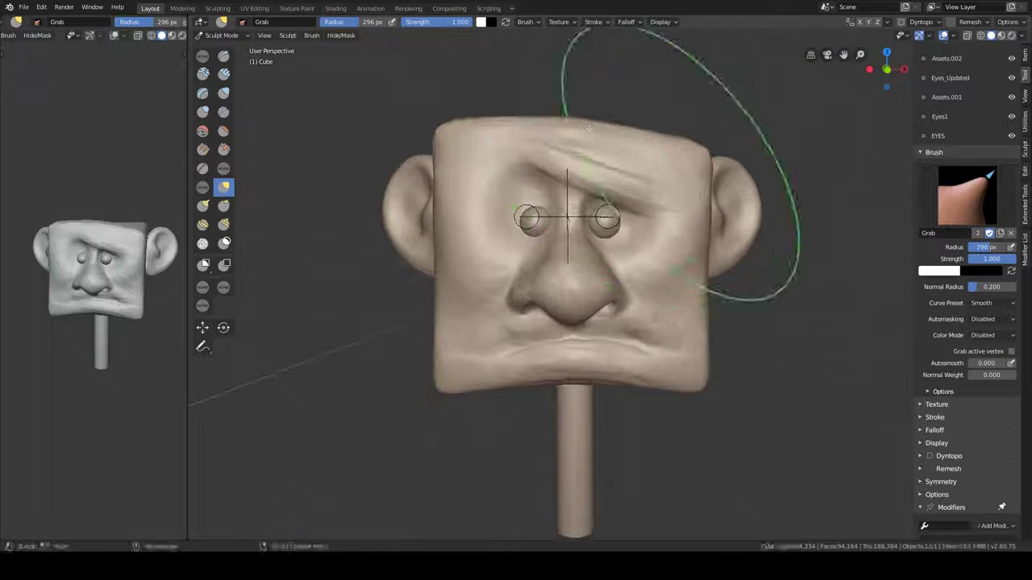
pyautogui.moveTo(707, 162); pyautogui.dragTo(465, 161, button='middle')
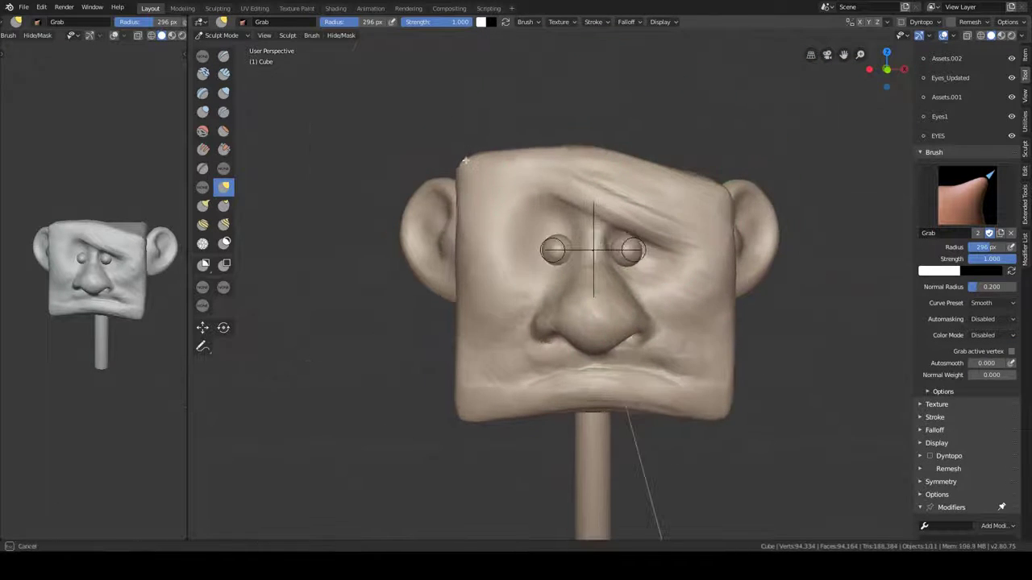
pyautogui.scroll(3, 613, 201)
pyautogui.moveTo(637, 209); pyautogui.dragTo(661, 237, button='middle')
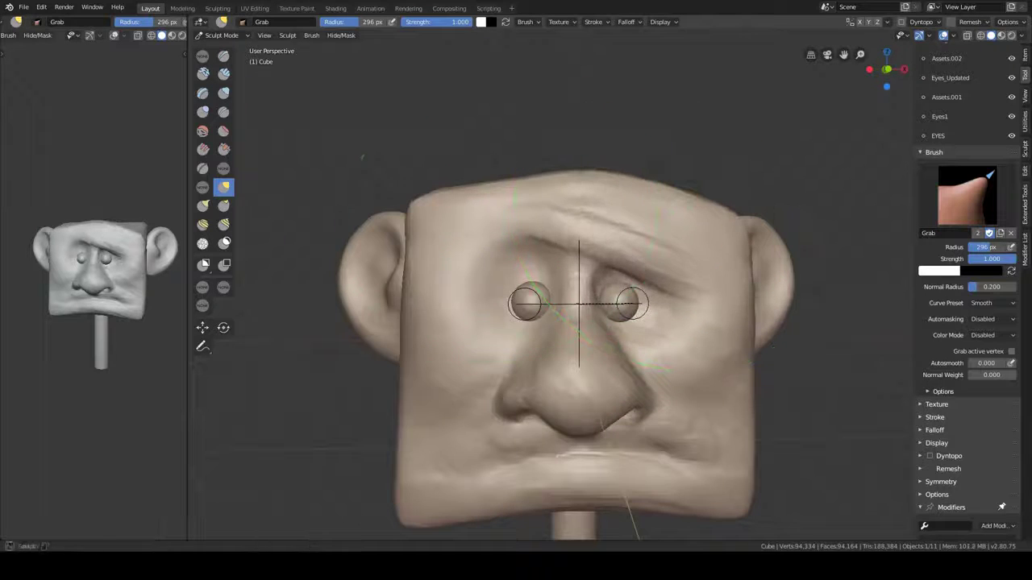
pyautogui.moveTo(524, 339)
pyautogui.mouseDown(button='middle')
pyautogui.moveTo(468, 453)
pyautogui.moveTo(425, 339)
pyautogui.moveTo(451, 323)
pyautogui.moveTo(495, 219)
pyautogui.moveTo(782, 234)
pyautogui.moveTo(725, 266)
pyautogui.moveTo(661, 362)
pyautogui.moveTo(564, 306)
pyautogui.moveTo(705, 266)
pyautogui.moveTo(431, 346)
pyautogui.moveTo(545, 312)
pyautogui.moveTo(802, 350)
pyautogui.moveTo(484, 322)
pyautogui.moveTo(548, 298)
pyautogui.mouseUp(button='middle')
pyautogui.scroll(3, 414, 231)
pyautogui.moveTo(413, 232)
pyautogui.mouseDown(button='middle')
pyautogui.moveTo(680, 311)
pyautogui.moveTo(565, 315)
pyautogui.moveTo(629, 322)
pyautogui.mouseUp(button='middle')
pyautogui.scroll(-2, 564, 282)
# In Edit Mode, scale the neck's top vertex ring outward so it flares
pyautogui.press('z')
pyautogui.click(611, 307)
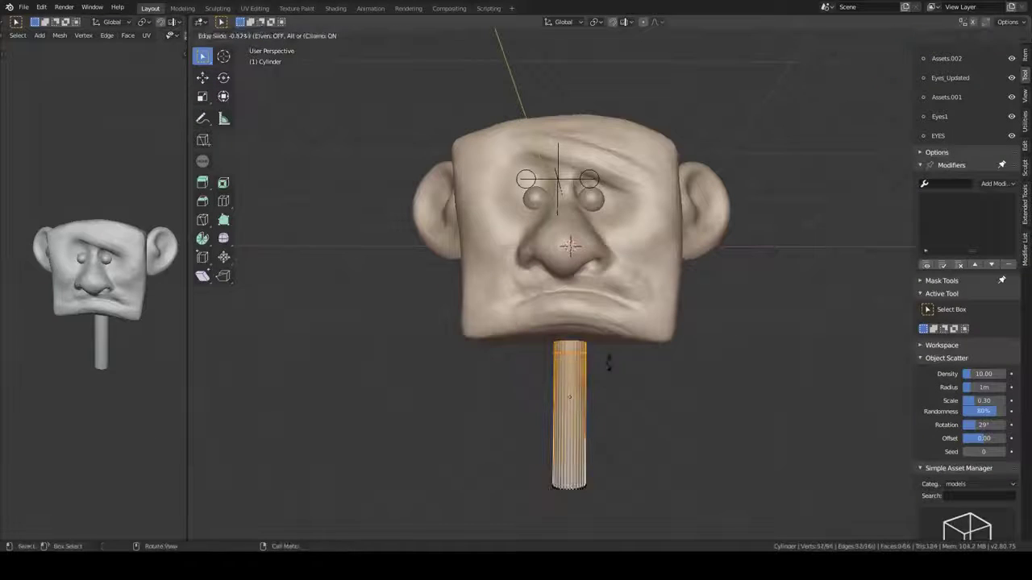
pyautogui.click(609, 364)
pyautogui.moveTo(615, 341); pyautogui.dragTo(627, 354, button='middle')
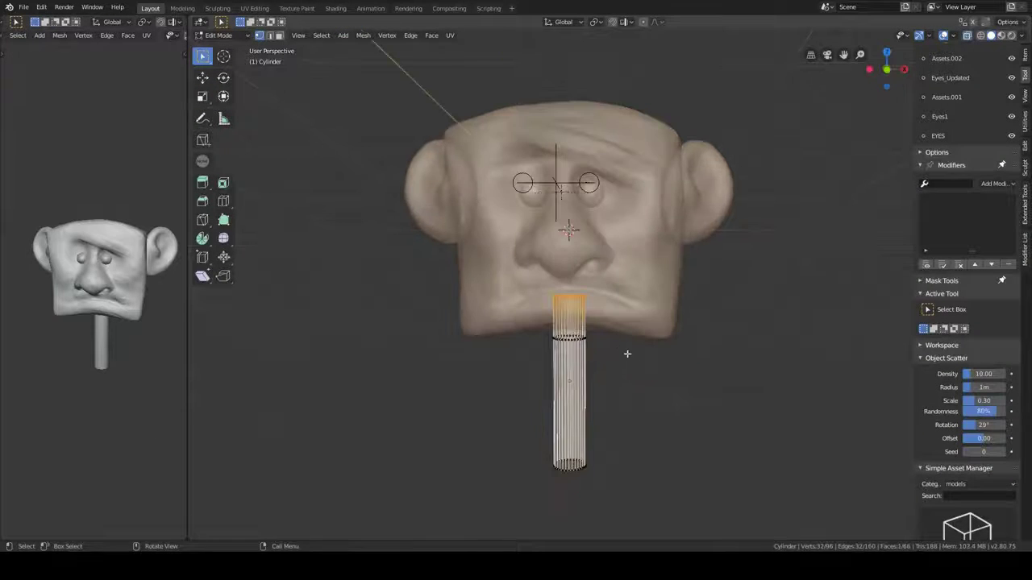
pyautogui.click(679, 384)
# Raise the neck up into the head along Z
pyautogui.press('Tab')
pyautogui.click(548, 281)
pyautogui.moveTo(565, 306); pyautogui.dragTo(601, 349, button='middle')
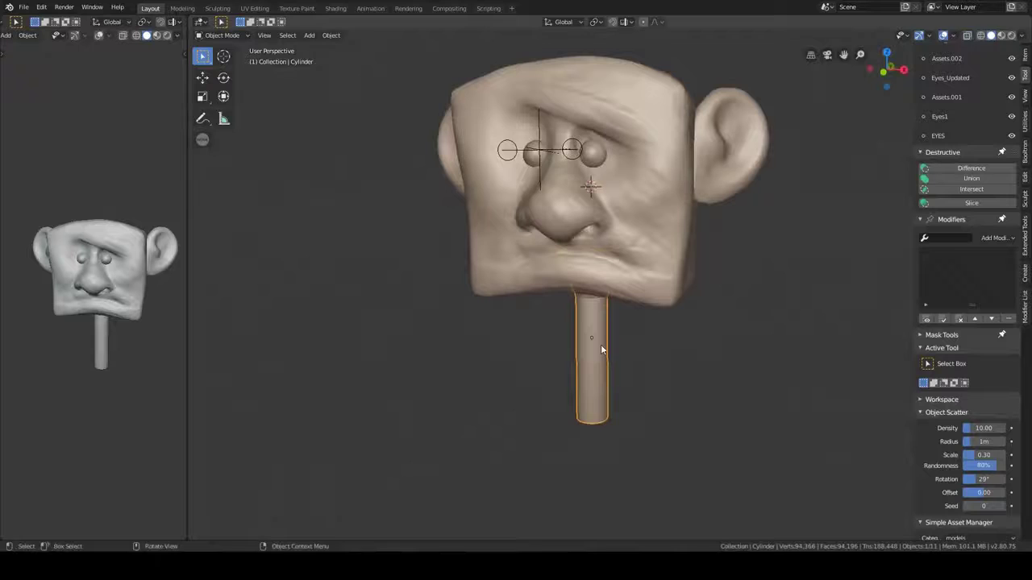
pyautogui.click(623, 388)
pyautogui.moveTo(623, 388)
pyautogui.mouseDown(button='middle')
pyautogui.moveTo(529, 339)
pyautogui.moveTo(562, 383)
pyautogui.moveTo(749, 444)
pyautogui.mouseUp(button='middle')
# Tilt the neck's lower end to one side and return to Object Mode
pyautogui.press('Tab')
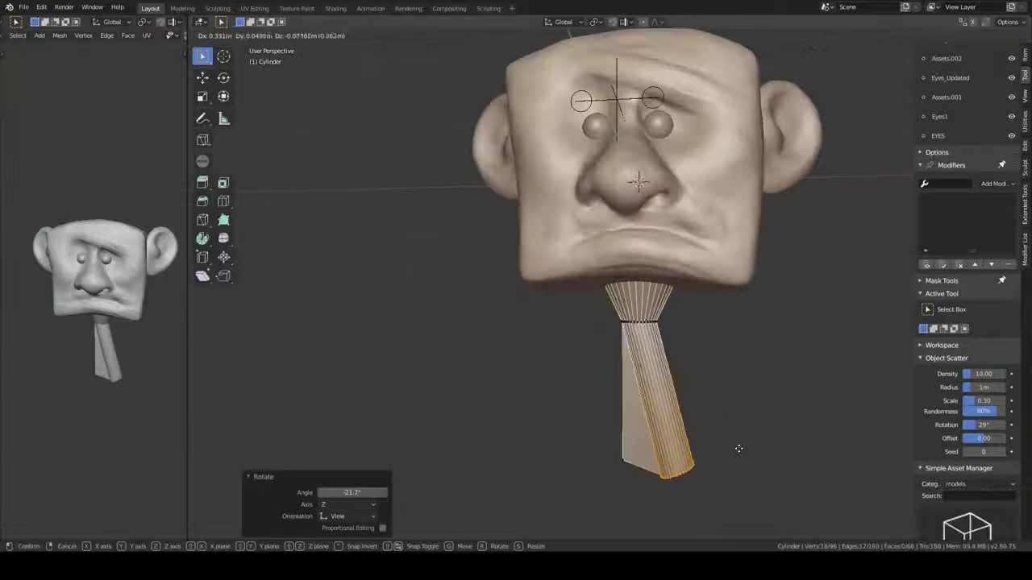
pyautogui.press('Escape')
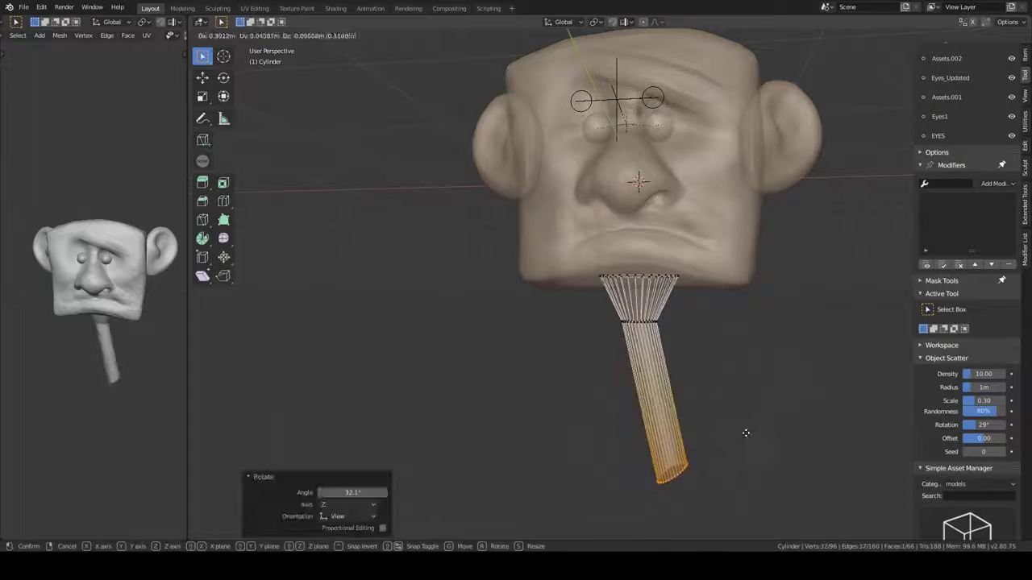
pyautogui.click(762, 444)
pyautogui.press('Tab')
pyautogui.click(577, 267)
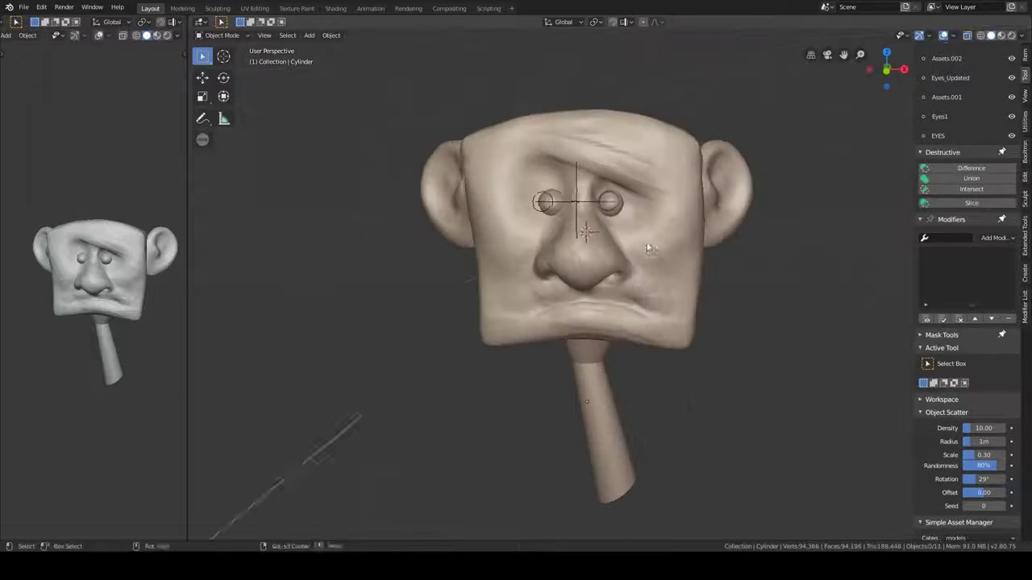
pyautogui.moveTo(651, 247)
pyautogui.mouseDown(button='middle')
pyautogui.moveTo(555, 242)
pyautogui.moveTo(570, 256)
pyautogui.mouseUp(button='middle')
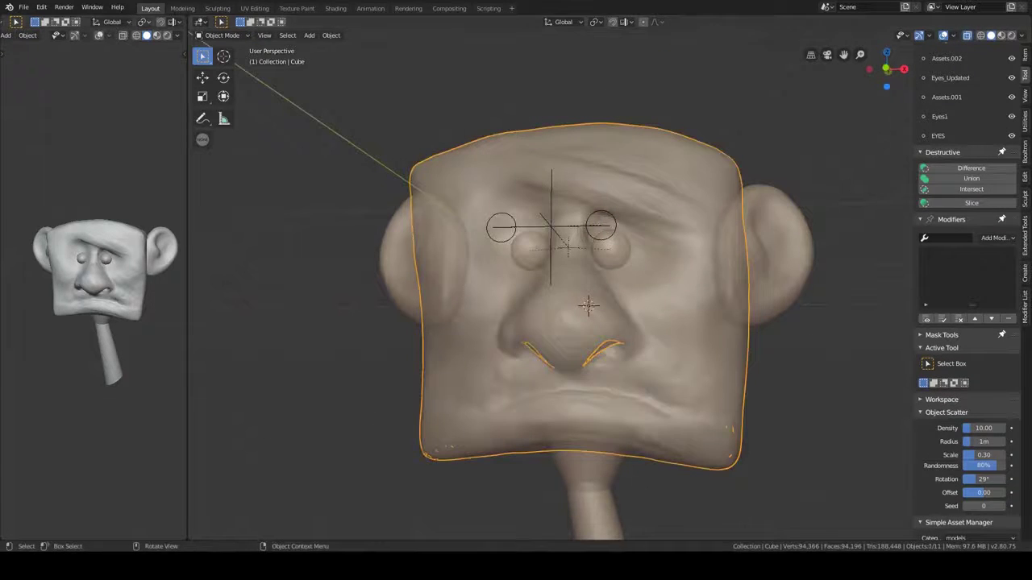
# With the Grab brush, pull the brow down over the eyes
pyautogui.hotkey('ctrl', 'pagedown')
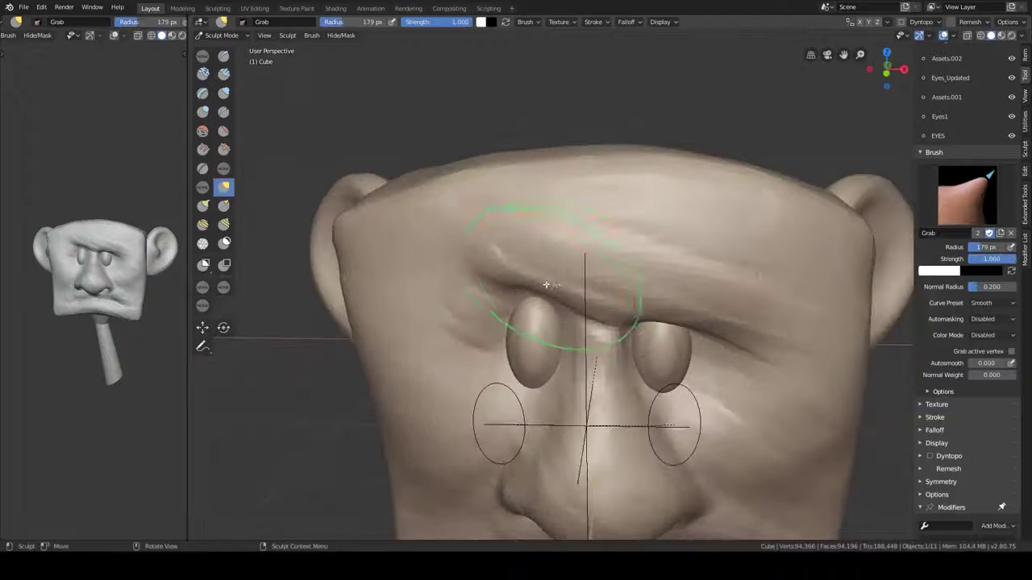
pyautogui.rightClick(568, 299)
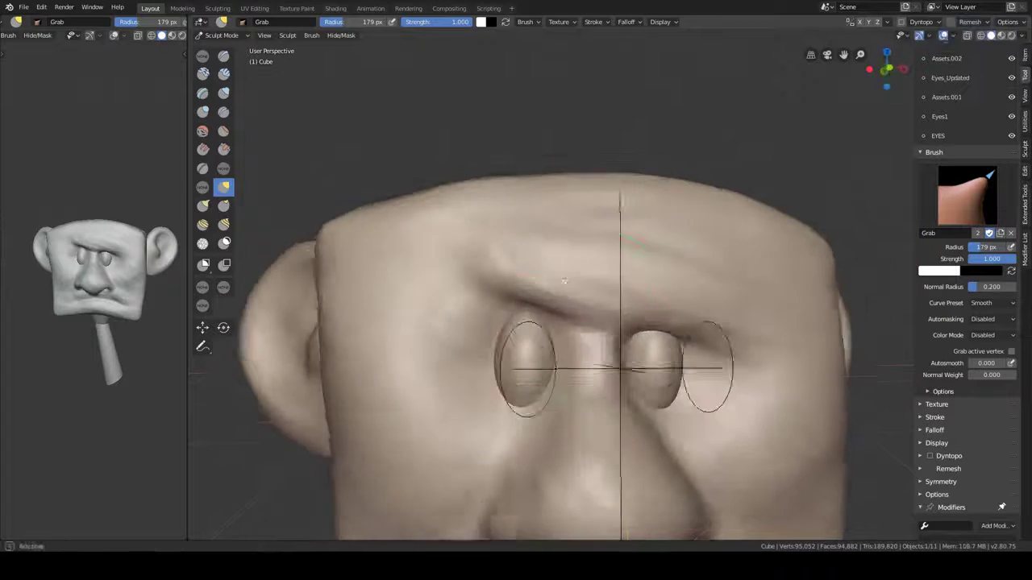
pyautogui.moveTo(460, 394); pyautogui.dragTo(484, 367, button='middle')
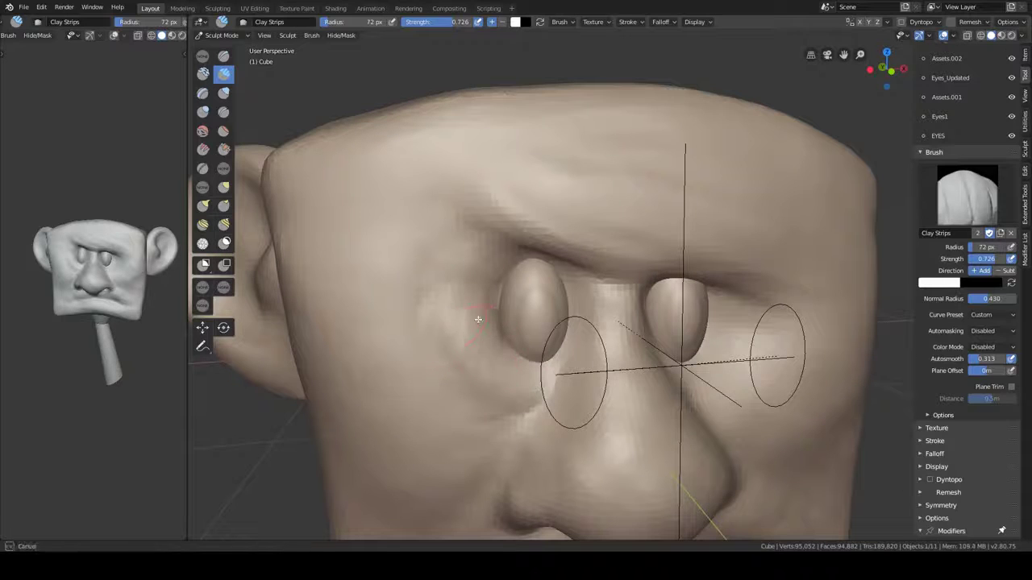
pyautogui.moveTo(493, 263); pyautogui.dragTo(502, 251, button='middle')
pyautogui.moveTo(479, 355); pyautogui.dragTo(477, 343, button='middle')
pyautogui.moveTo(547, 378); pyautogui.dragTo(429, 363, button='middle')
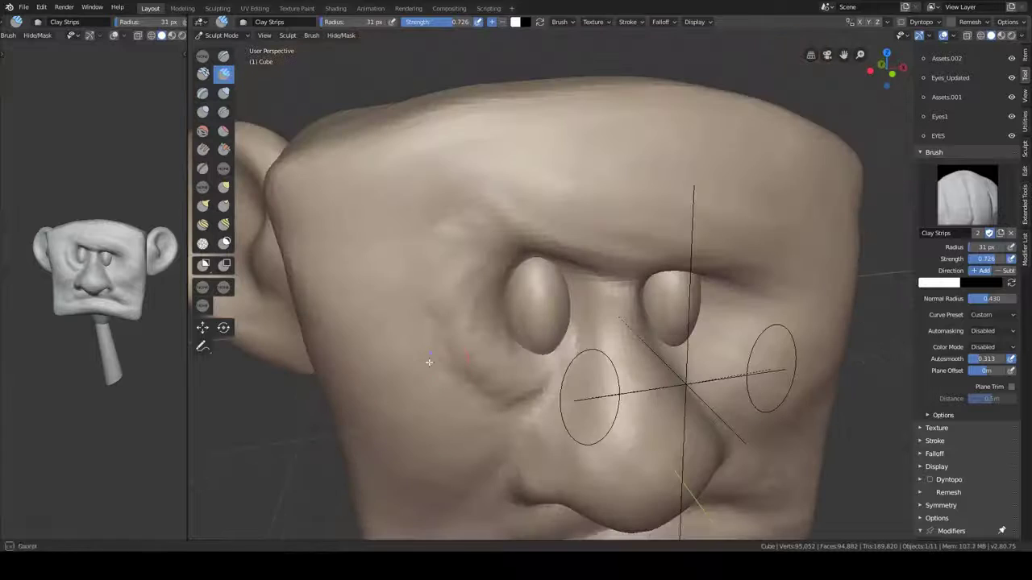
pyautogui.moveTo(422, 328)
pyautogui.mouseDown(button='middle')
pyautogui.moveTo(453, 379)
pyautogui.moveTo(460, 345)
pyautogui.moveTo(550, 344)
pyautogui.mouseUp(button='middle')
pyautogui.moveTo(469, 384)
pyautogui.mouseDown(button='middle')
pyautogui.moveTo(472, 334)
pyautogui.moveTo(483, 396)
pyautogui.moveTo(511, 406)
pyautogui.moveTo(570, 390)
pyautogui.moveTo(597, 250)
pyautogui.moveTo(580, 323)
pyautogui.moveTo(594, 341)
pyautogui.moveTo(537, 334)
pyautogui.moveTo(549, 323)
pyautogui.moveTo(525, 304)
pyautogui.moveTo(556, 306)
pyautogui.moveTo(561, 264)
pyautogui.moveTo(525, 262)
pyautogui.mouseUp(button='middle')
# Use the Clay Strips brush to sculpt creased bags beneath the eyes
pyautogui.press('c')
pyautogui.moveTo(559, 344)
pyautogui.mouseDown(button='middle')
pyautogui.moveTo(596, 355)
pyautogui.moveTo(530, 242)
pyautogui.moveTo(566, 248)
pyautogui.moveTo(576, 266)
pyautogui.moveTo(606, 214)
pyautogui.moveTo(617, 276)
pyautogui.moveTo(576, 280)
pyautogui.moveTo(620, 294)
pyautogui.moveTo(605, 274)
pyautogui.moveTo(628, 270)
pyautogui.moveTo(566, 363)
pyautogui.moveTo(594, 293)
pyautogui.moveTo(576, 303)
pyautogui.moveTo(643, 305)
pyautogui.moveTo(675, 405)
pyautogui.moveTo(610, 367)
pyautogui.moveTo(529, 357)
pyautogui.moveTo(379, 380)
pyautogui.moveTo(452, 339)
pyautogui.moveTo(541, 323)
pyautogui.moveTo(584, 272)
pyautogui.mouseUp(button='middle')
pyautogui.press('g')
# Back in Object Mode, move the eyes' control empty to a new position
pyautogui.hotkey('ctrl', 'Tab')
pyautogui.click(493, 302)
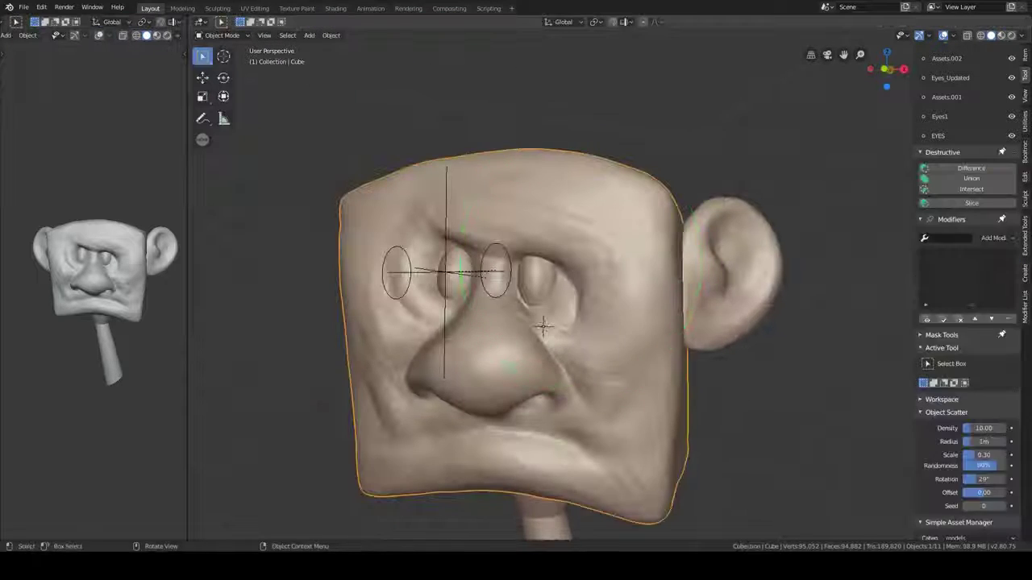
pyautogui.press('g')
pyautogui.click(500, 305)
# Touch up the inside of the right ear with the Pinch/Magnify brush, then return to Object Mode
pyautogui.moveTo(498, 304); pyautogui.dragTo(673, 261, button='middle')
pyautogui.click(672, 261)
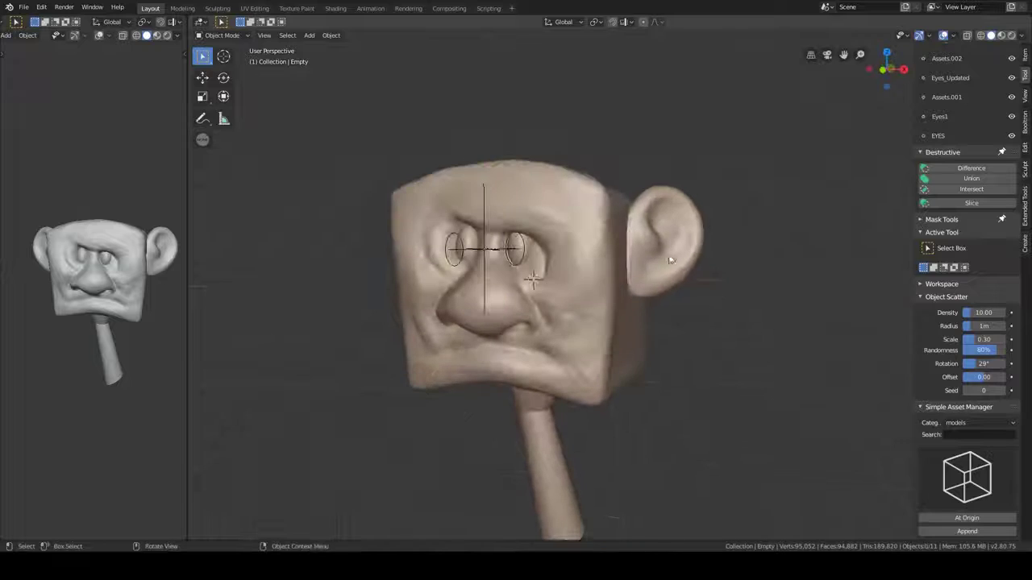
pyautogui.hotkey('ctrl', 'Tab')
pyautogui.click(530, 329)
pyautogui.scroll(4, 564, 278)
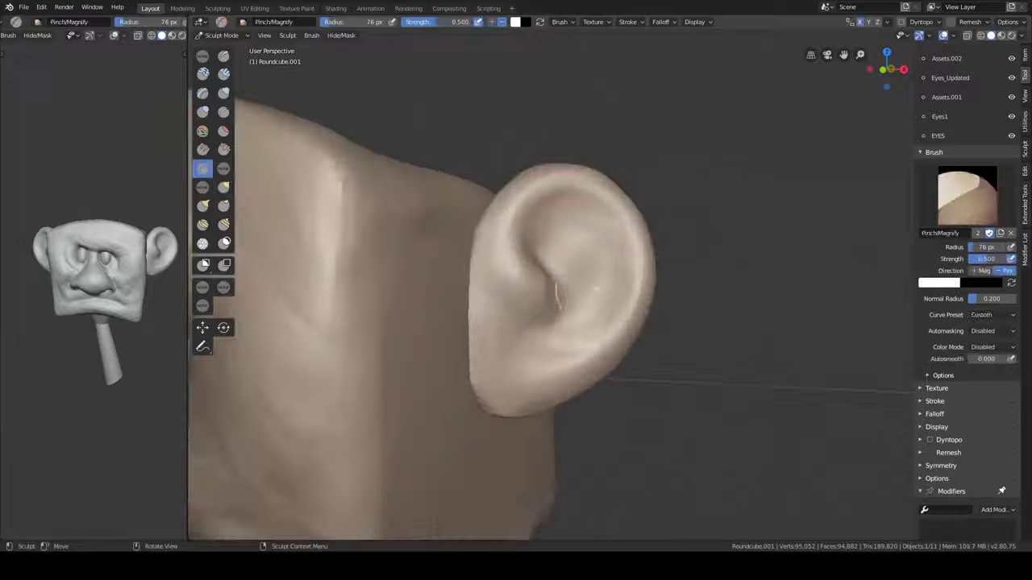
pyautogui.moveTo(525, 250)
pyautogui.mouseDown(button='middle')
pyautogui.moveTo(550, 332)
pyautogui.moveTo(652, 341)
pyautogui.mouseUp(button='middle')
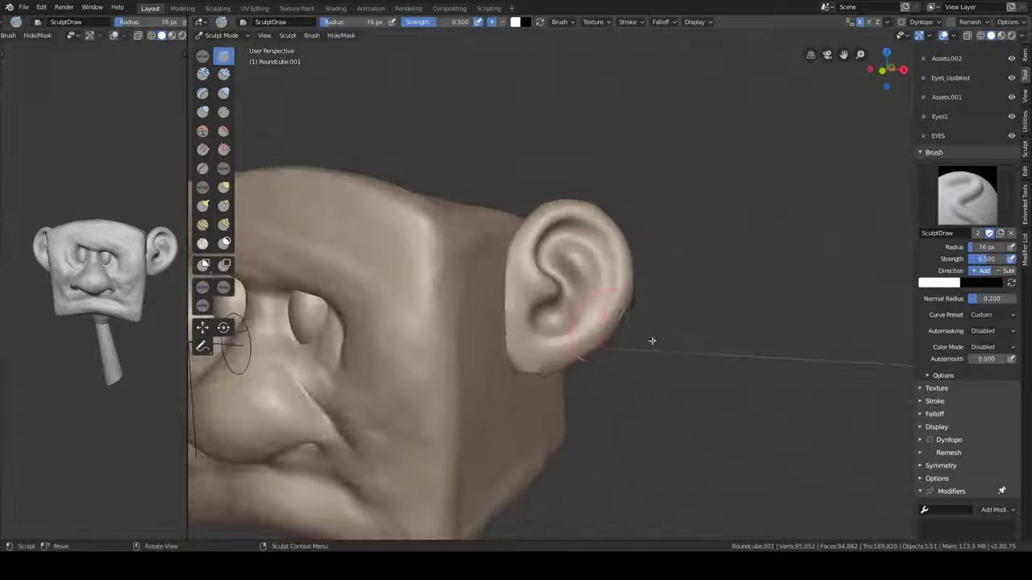
pyautogui.hotkey('ctrl', 'Tab')
pyautogui.moveTo(525, 348)
pyautogui.mouseDown(button='middle')
pyautogui.moveTo(578, 323)
pyautogui.moveTo(122, 266)
pyautogui.mouseUp(button='middle')
# Add a camera aligned to the front view of the head and look through it
pyautogui.press('q')
pyautogui.hotkey('alt', 'a')
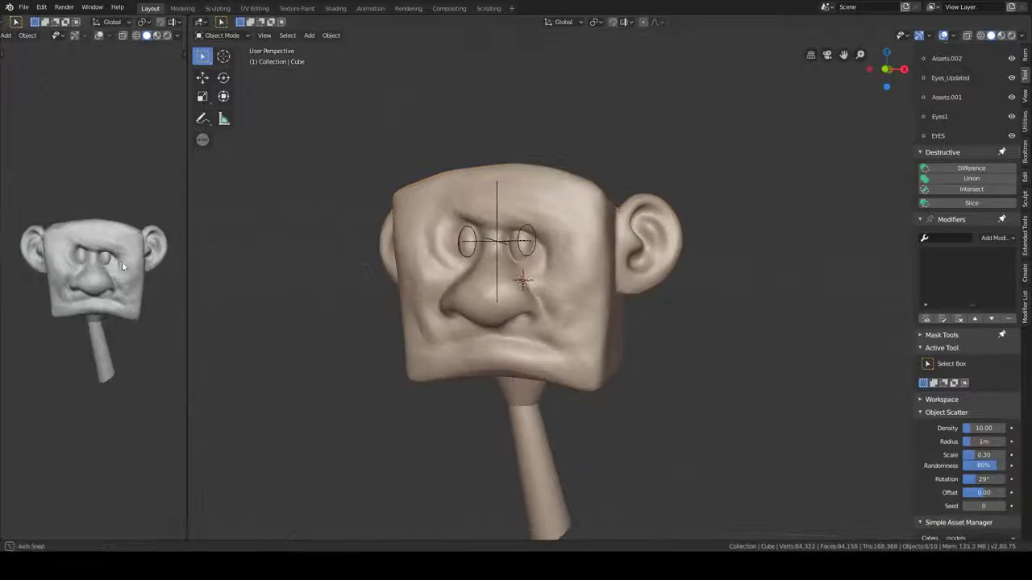
pyautogui.moveTo(569, 314); pyautogui.dragTo(559, 309, button='middle')
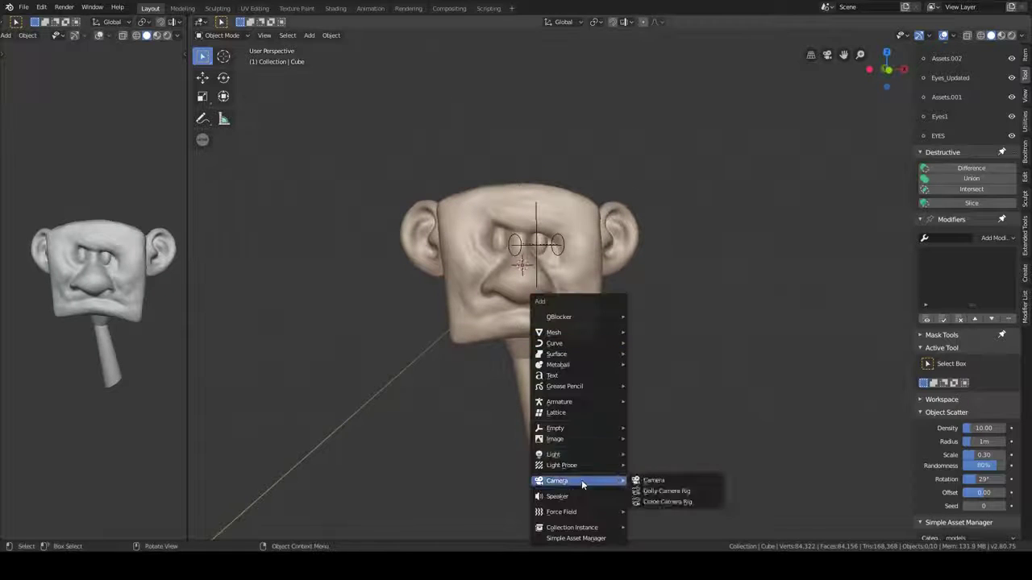
pyautogui.click(653, 480)
pyautogui.hotkey('ctrl', 'space')
pyautogui.press('KP_0')
pyautogui.hotkey('shift', '`')
# Walk the camera into place to frame the head and neck, then zoom out
pyautogui.press('s')
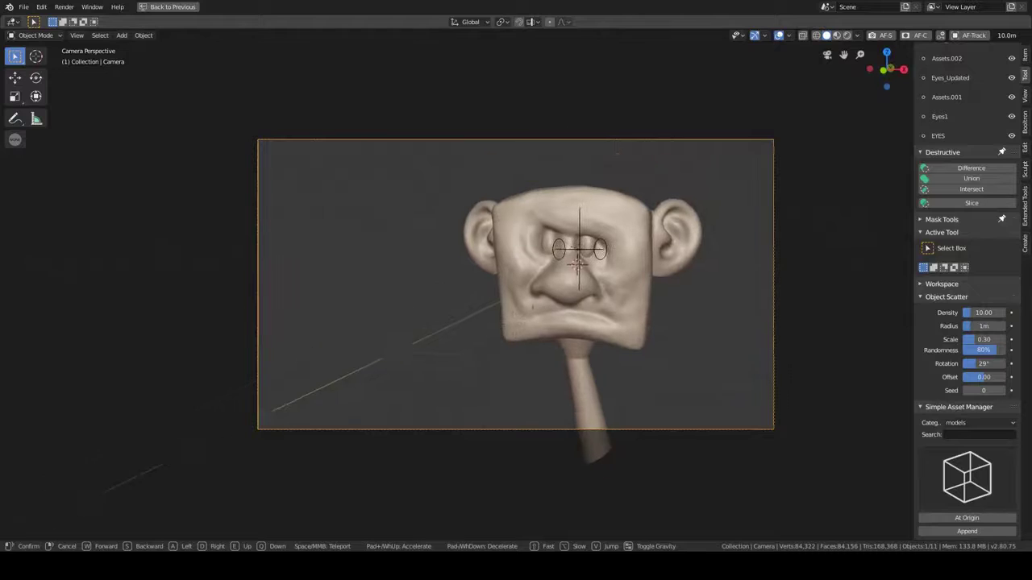
pyautogui.click(548, 307)
pyautogui.scroll(-2, 516, 316)
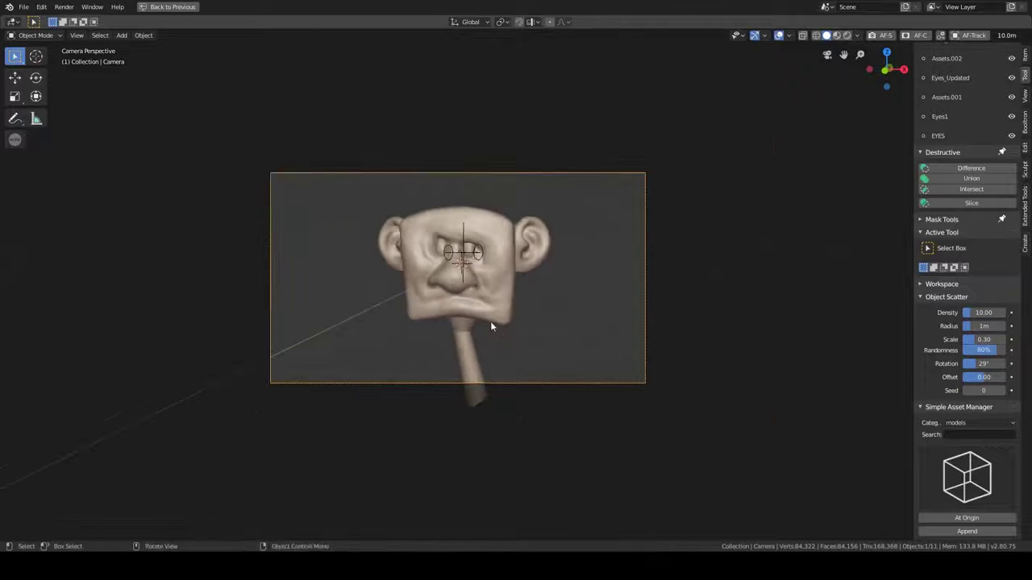